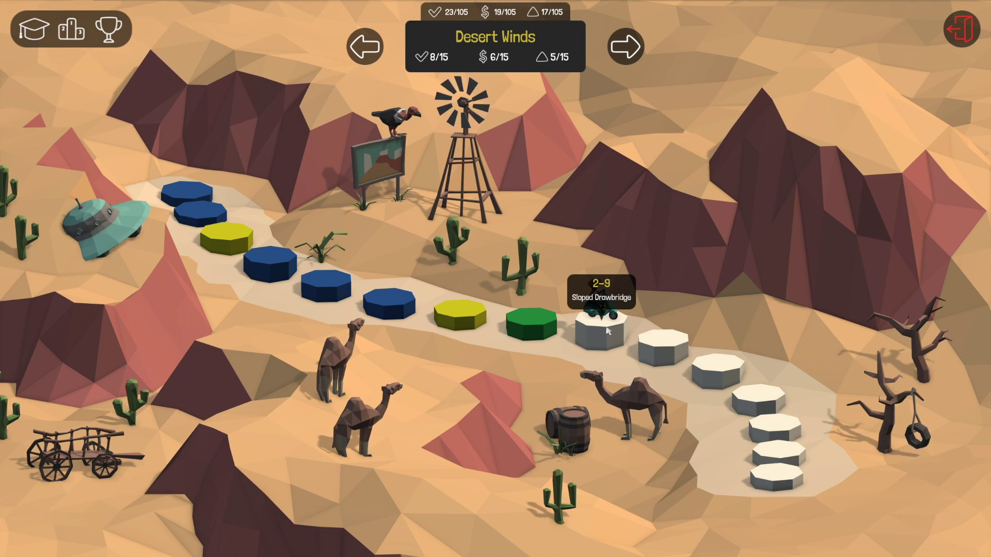
# - Open level 2-9 Sloped Drawbridge, dismiss the checkpoints tip and close the level info
pyautogui.click(608, 331)
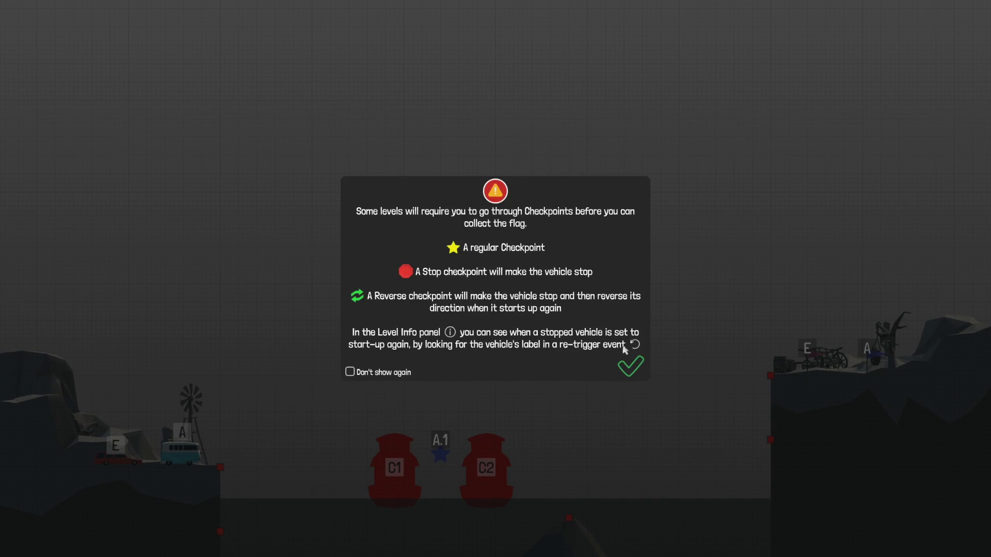
pyautogui.click(630, 367)
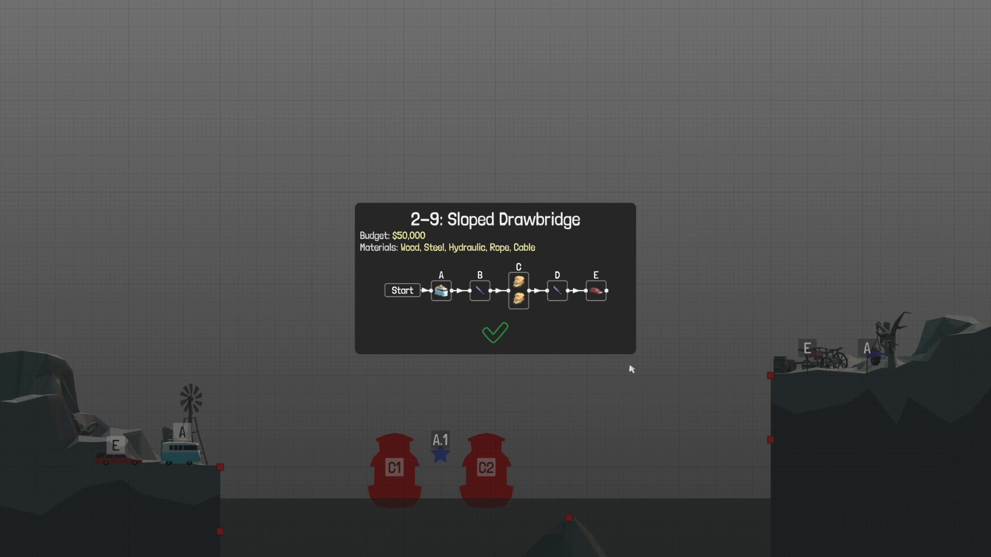
pyautogui.click(496, 334)
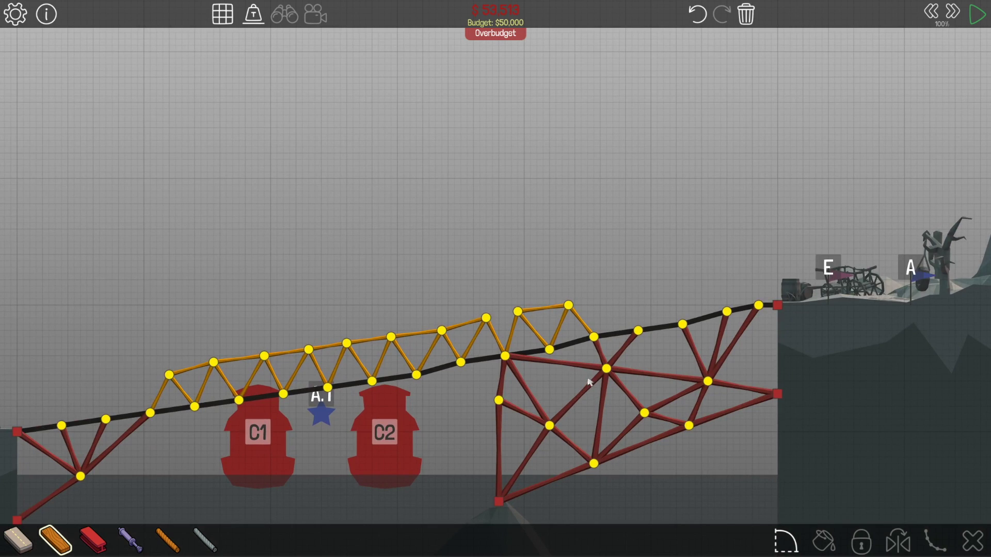
pyautogui.scroll(-1, 588, 382)
pyautogui.scroll(-2, 585, 384)
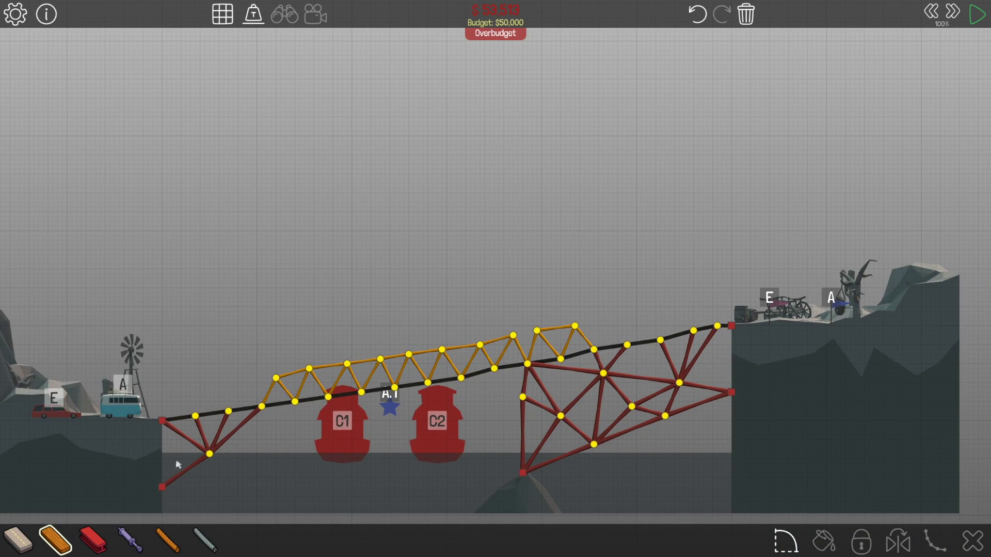
# - Start a hydraulic piston from a bridge joint near the right pier, dismissing the split-joint tip
pyautogui.click(130, 540)
pyautogui.moveTo(523, 397)
pyautogui.mouseDown()
pyautogui.moveTo(493, 369)
pyautogui.moveTo(532, 408)
pyautogui.mouseUp()
pyautogui.click(621, 312)
pyautogui.scroll(-2, 480, 372)
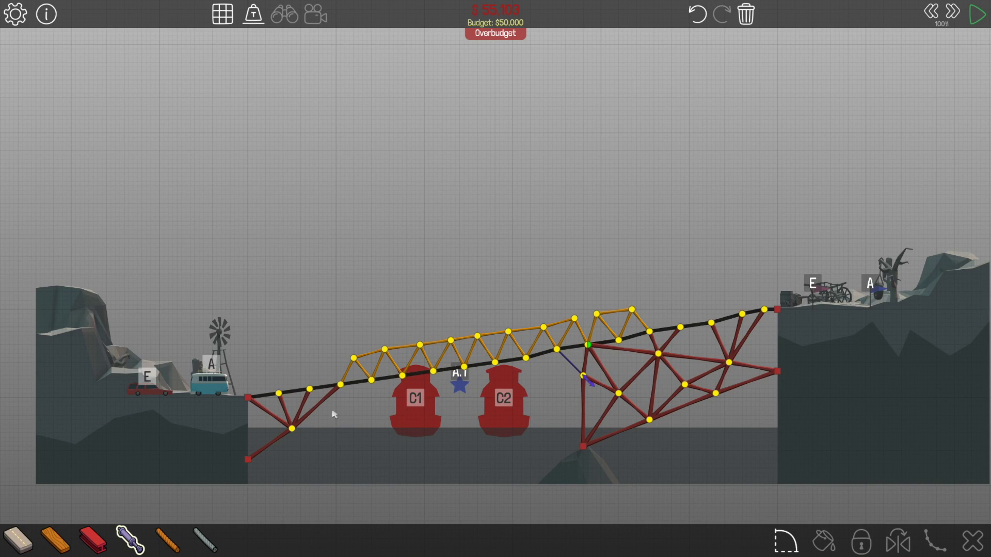
pyautogui.press('space')
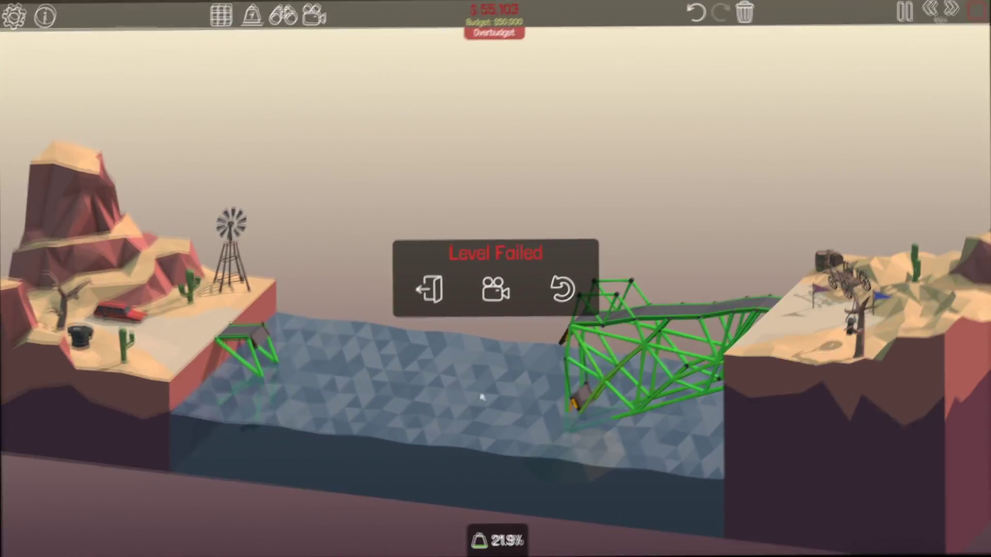
pyautogui.click(562, 292)
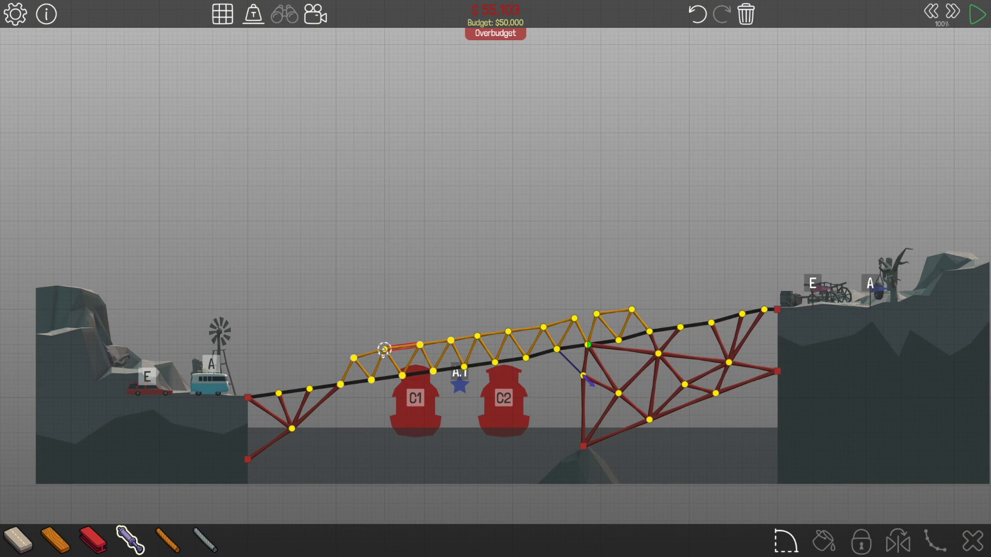
# - Add a wooden member above the upper truss of the left span
pyautogui.press('2')
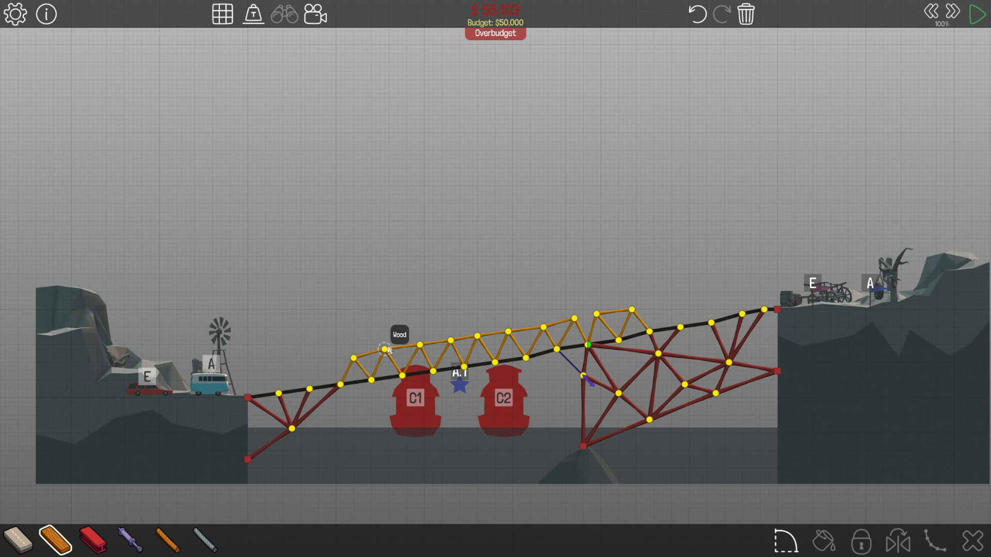
pyautogui.moveTo(384, 349)
pyautogui.mouseDown()
pyautogui.moveTo(402, 327)
pyautogui.moveTo(419, 344)
pyautogui.moveTo(433, 317)
pyautogui.moveTo(451, 340)
pyautogui.moveTo(469, 314)
pyautogui.moveTo(478, 336)
pyautogui.moveTo(494, 310)
pyautogui.moveTo(508, 332)
pyautogui.moveTo(521, 310)
pyautogui.moveTo(544, 326)
pyautogui.moveTo(552, 305)
pyautogui.moveTo(404, 329)
pyautogui.mouseUp()
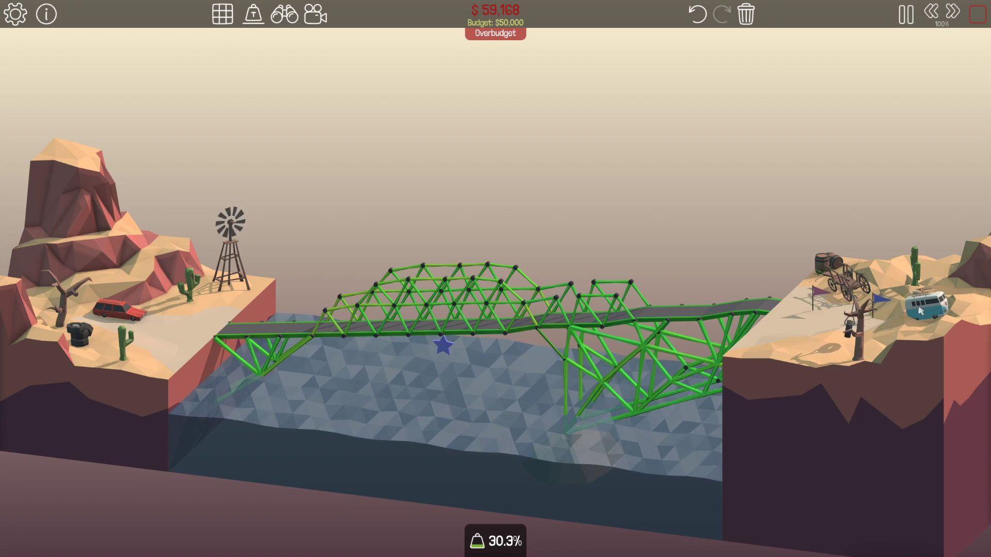
# - Halt the running test so the intact, over-budget bridge is back in build mode
pyautogui.press('space')
pyautogui.press('space')
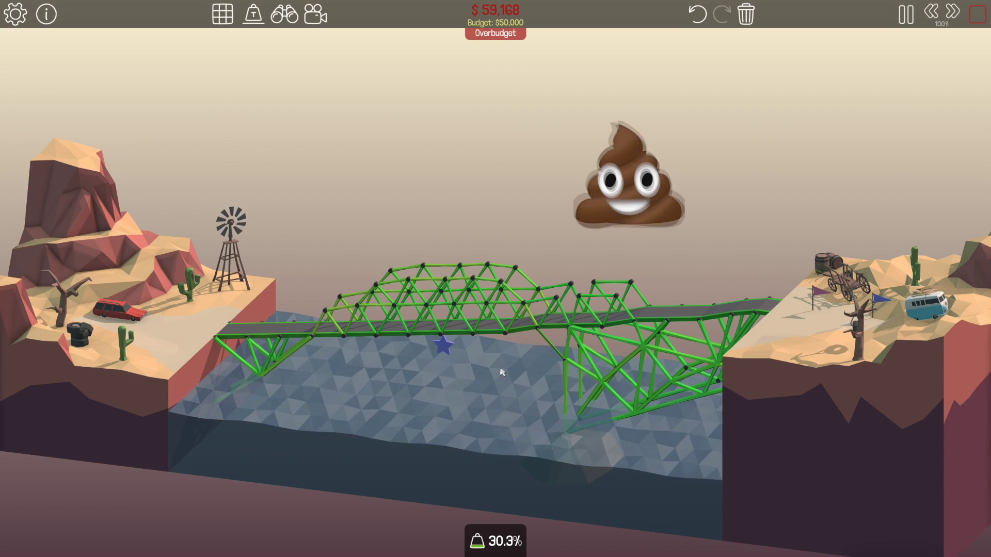
pyautogui.press('space')
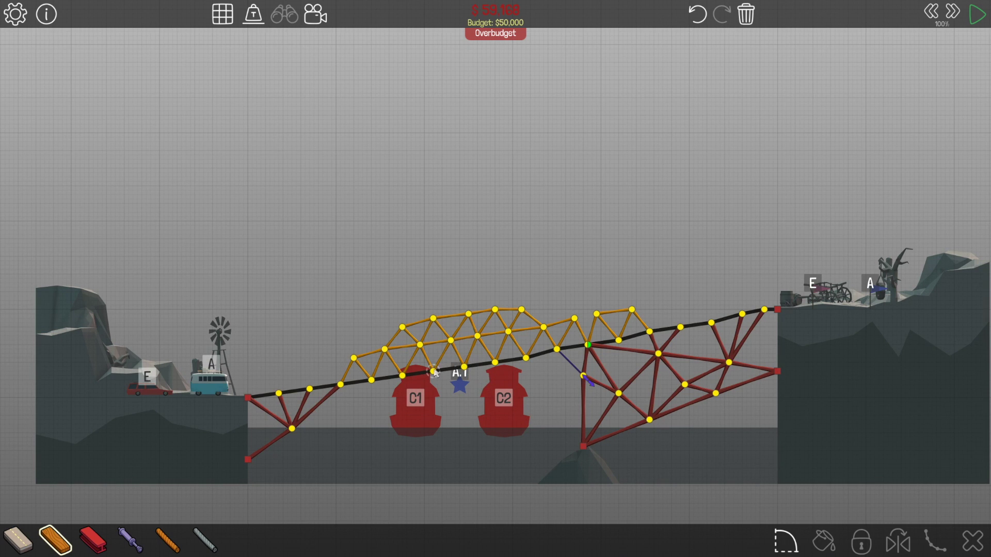
# - Lower the upper truss and arch joints over the left span
pyautogui.moveTo(449, 341)
pyautogui.mouseDown()
pyautogui.moveTo(354, 354)
pyautogui.moveTo(368, 366)
pyautogui.mouseUp()
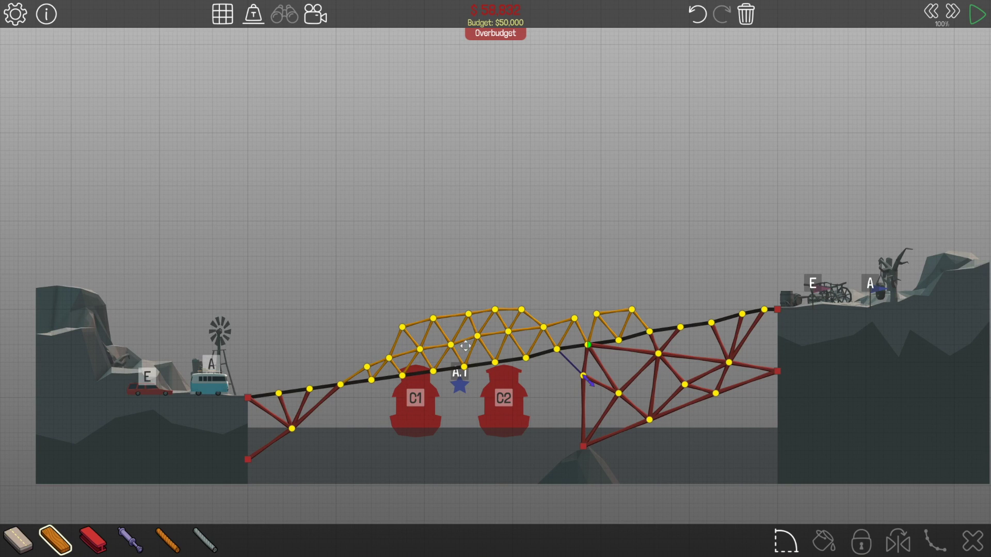
pyautogui.moveTo(477, 336); pyautogui.dragTo(478, 341)
pyautogui.moveTo(544, 328)
pyautogui.mouseDown()
pyautogui.moveTo(542, 336)
pyautogui.moveTo(568, 336)
pyautogui.mouseUp()
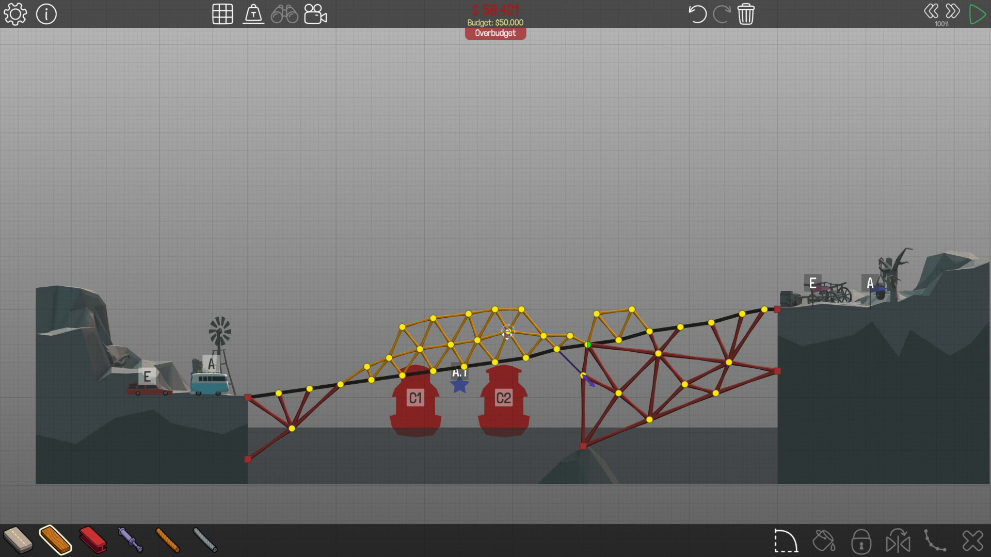
pyautogui.moveTo(508, 332)
pyautogui.mouseDown()
pyautogui.moveTo(524, 318)
pyautogui.moveTo(407, 340)
pyautogui.mouseUp()
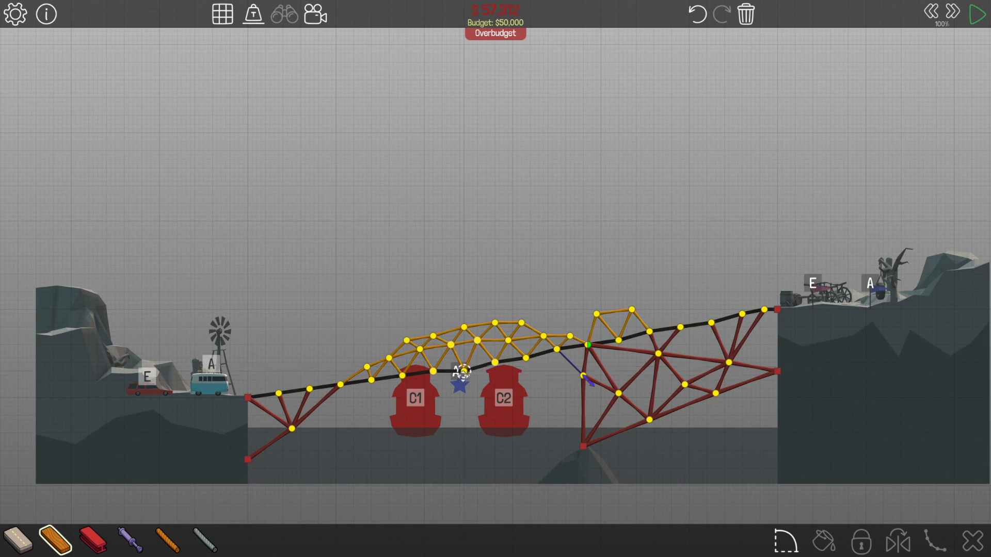
# - Lower the road joints above the boats and near A1, then start a test run
pyautogui.moveTo(433, 371); pyautogui.dragTo(403, 380)
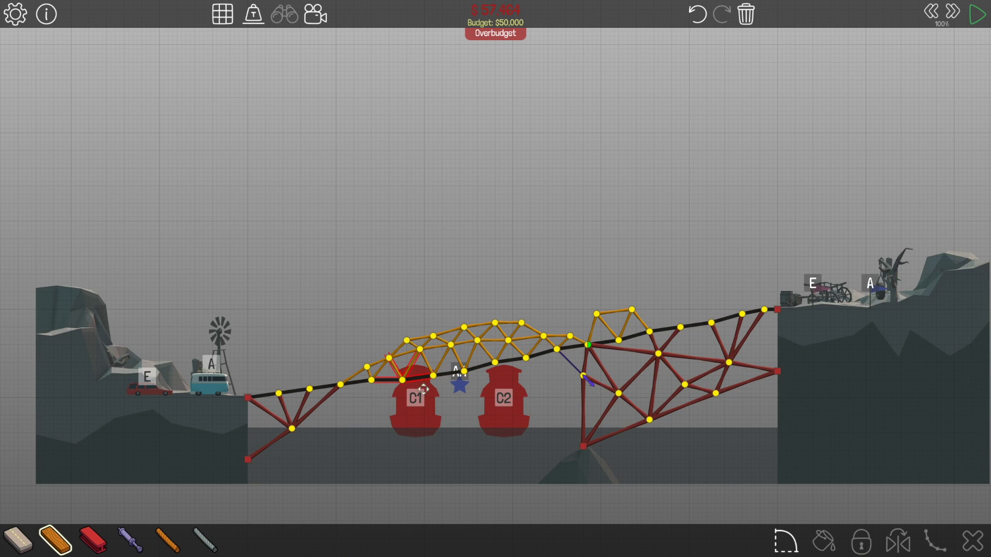
pyautogui.moveTo(495, 362)
pyautogui.mouseDown()
pyautogui.moveTo(495, 371)
pyautogui.moveTo(530, 375)
pyautogui.moveTo(563, 366)
pyautogui.mouseUp()
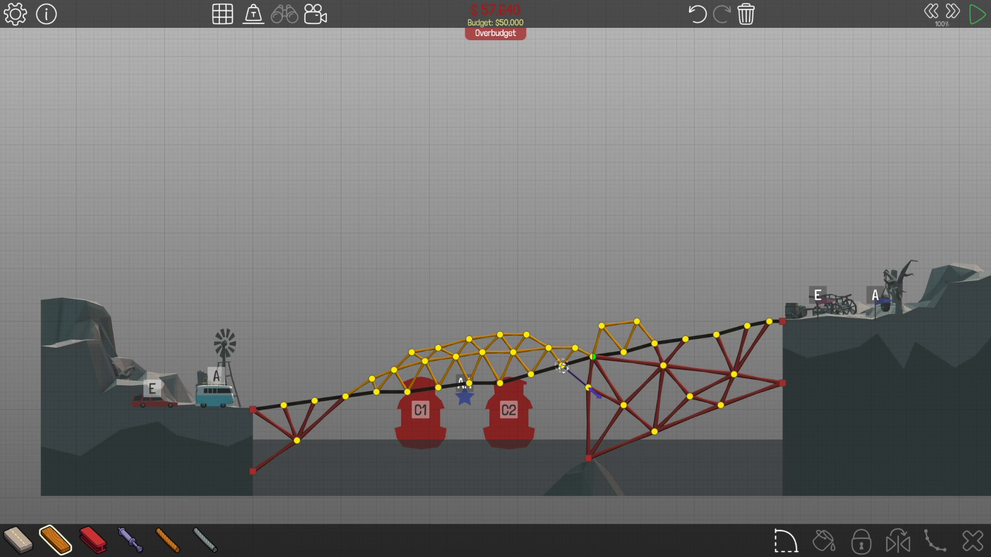
pyautogui.moveTo(470, 383); pyautogui.dragTo(472, 396)
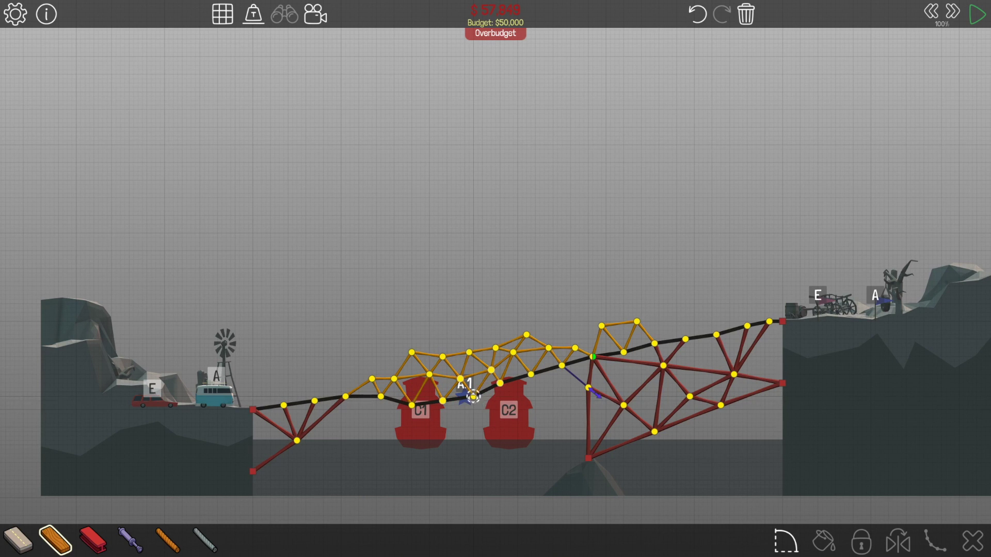
pyautogui.press('space')
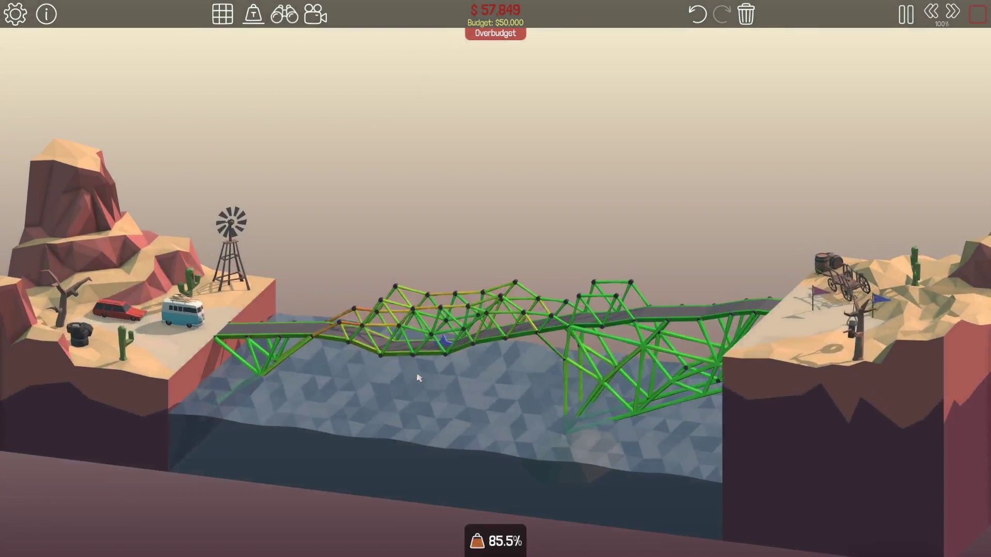
# - Stop the test, add two wooden members at the arch's left end, and rerun the test
pyautogui.press('space')
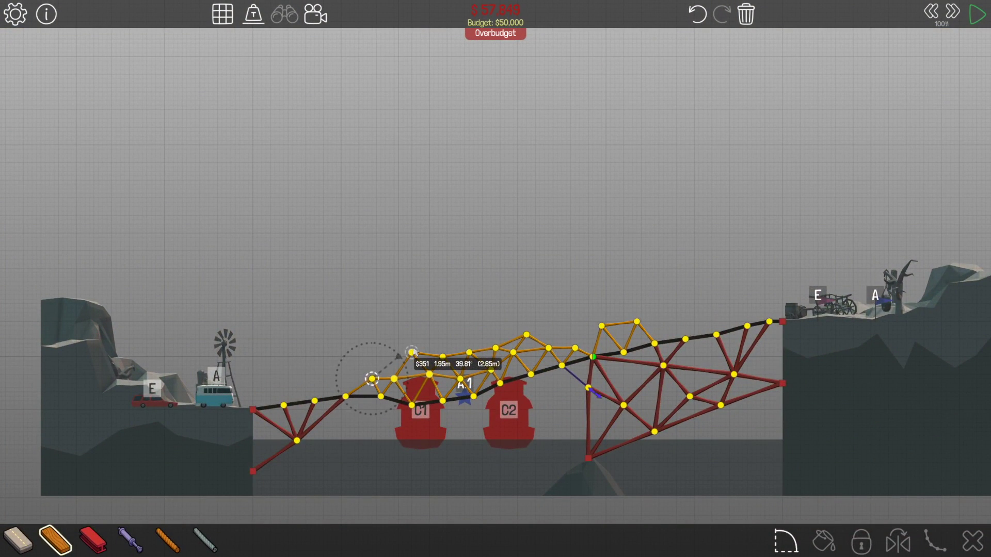
pyautogui.moveTo(372, 380); pyautogui.dragTo(385, 366)
pyautogui.moveTo(384, 366)
pyautogui.mouseDown()
pyautogui.moveTo(397, 380)
pyautogui.moveTo(385, 366)
pyautogui.moveTo(354, 369)
pyautogui.mouseUp()
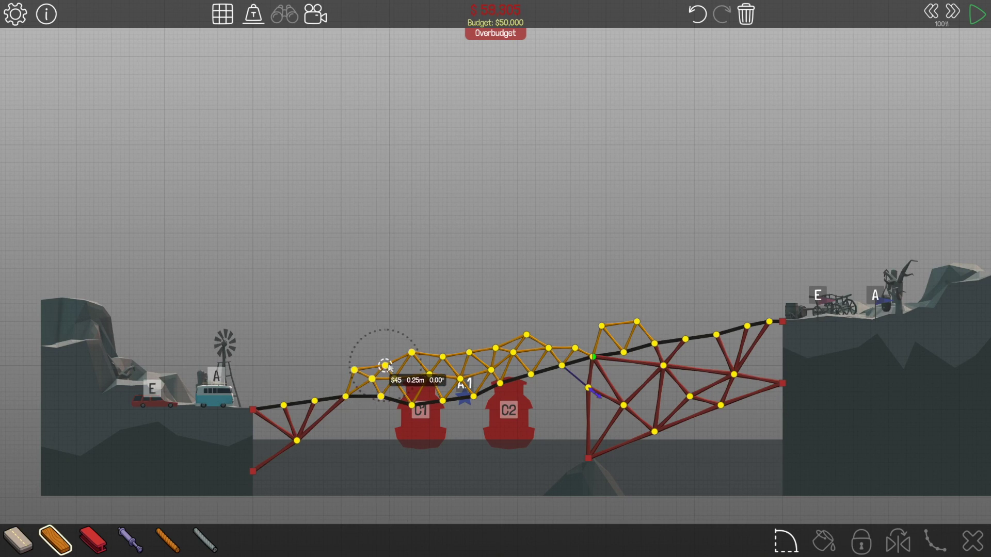
pyautogui.press('space')
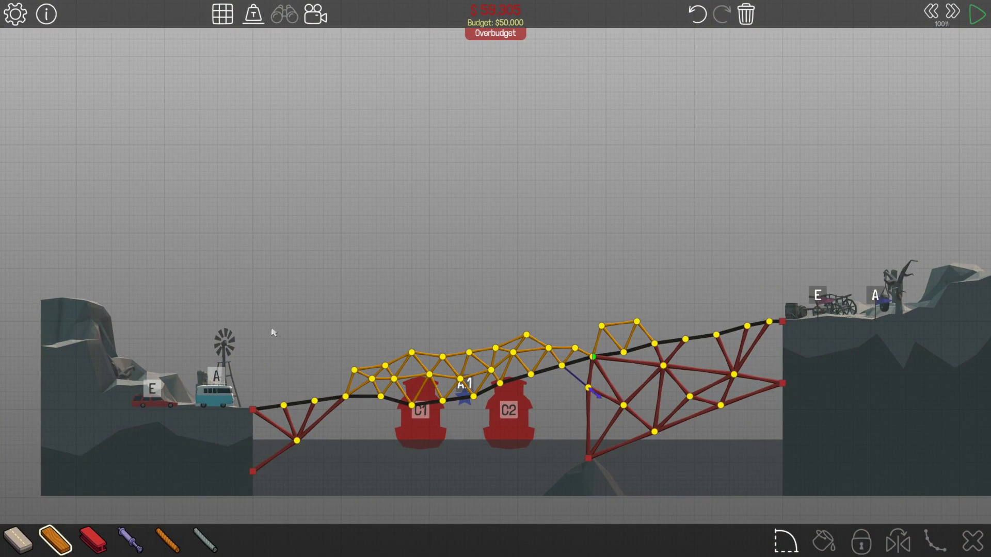
# - Delete the selected left bridge section and begin a new flat road from the left anchor
pyautogui.moveTo(271, 348); pyautogui.dragTo(438, 453)
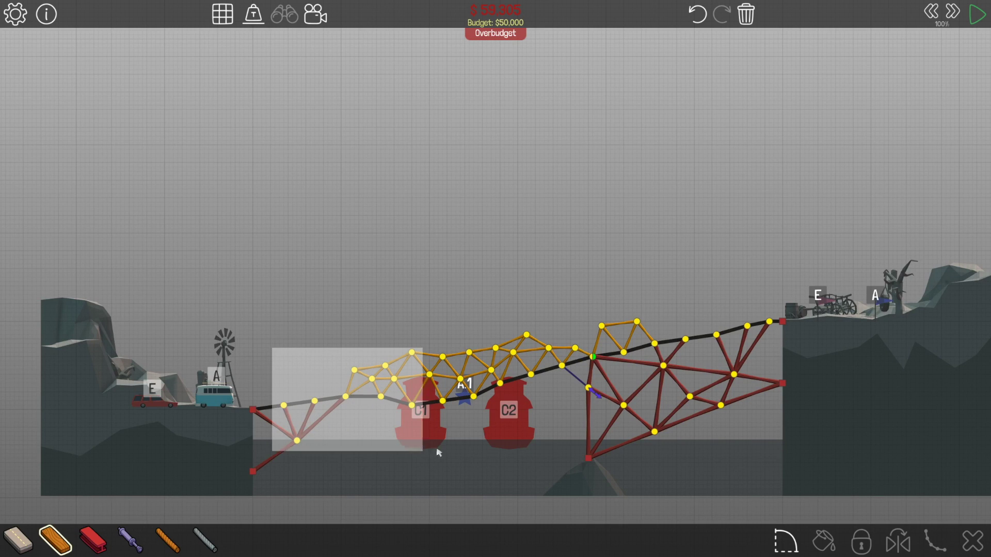
pyautogui.moveTo(439, 453)
pyautogui.mouseDown()
pyautogui.moveTo(517, 438)
pyautogui.moveTo(499, 475)
pyautogui.mouseUp()
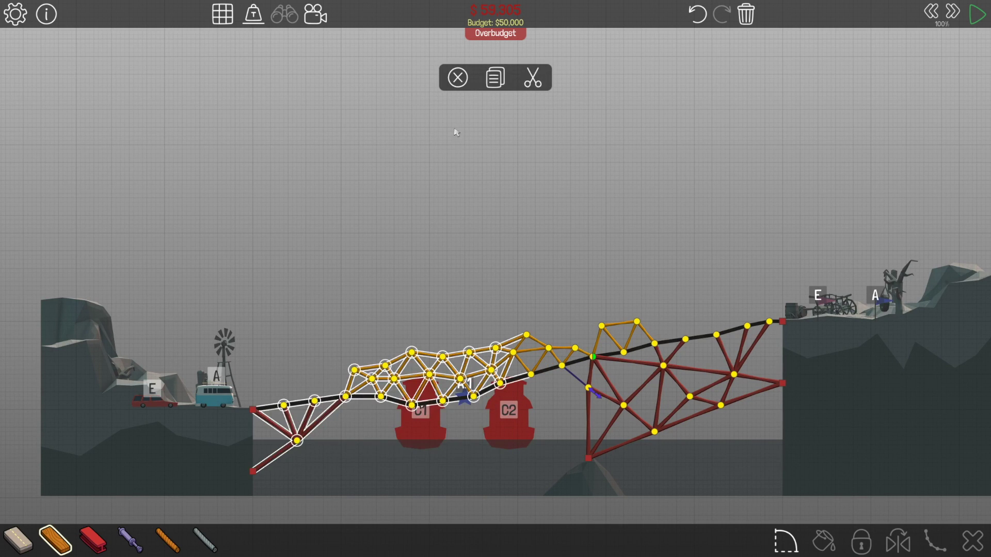
pyautogui.click(458, 77)
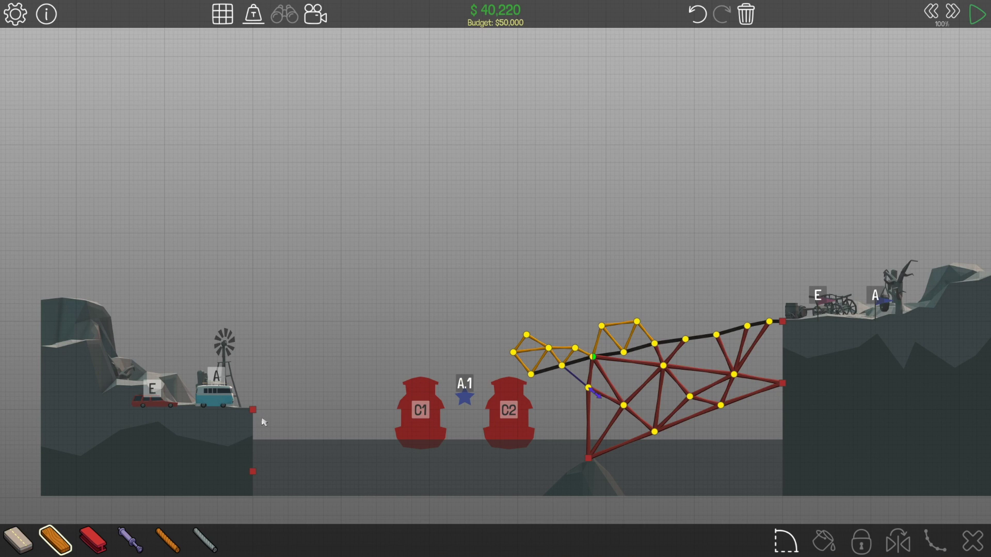
pyautogui.moveTo(252, 411)
pyautogui.mouseDown()
pyautogui.moveTo(464, 408)
pyautogui.moveTo(539, 375)
pyautogui.mouseUp()
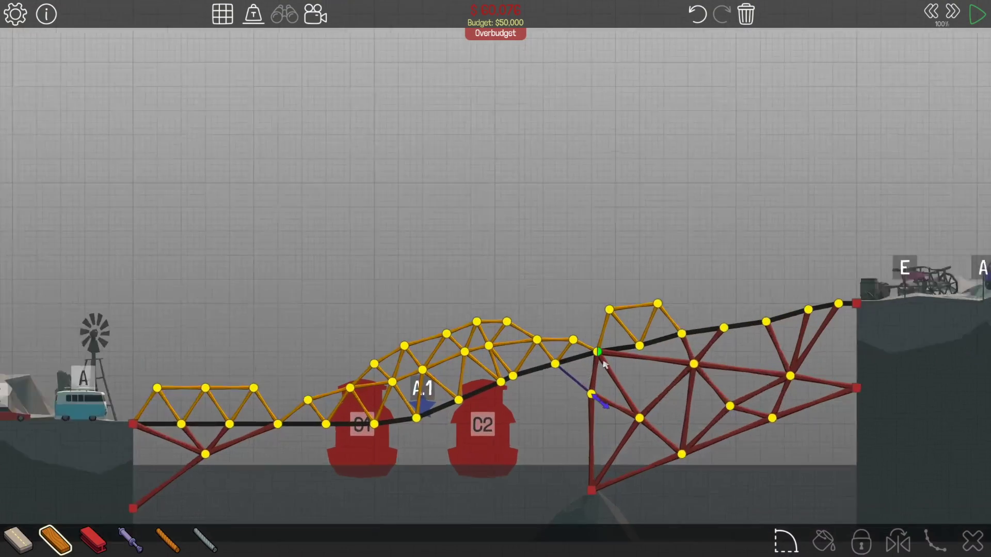
pyautogui.scroll(1, 606, 357)
pyautogui.scroll(2, 600, 352)
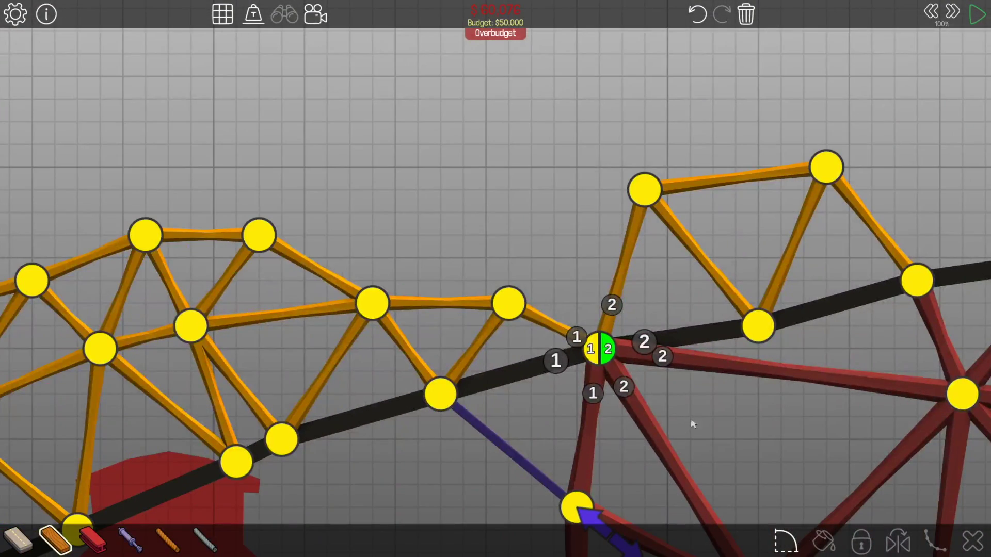
pyautogui.rightClick(705, 423)
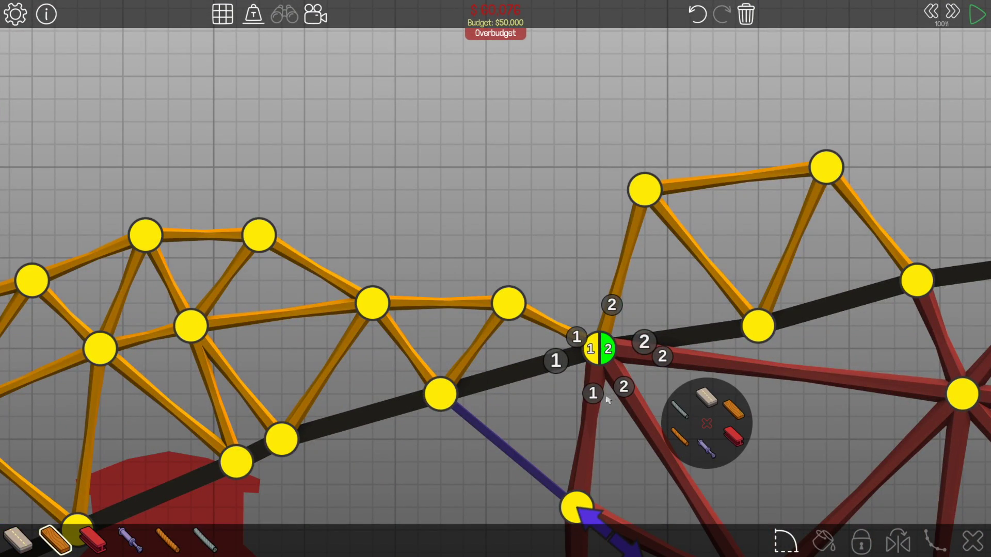
pyautogui.scroll(-1, 608, 363)
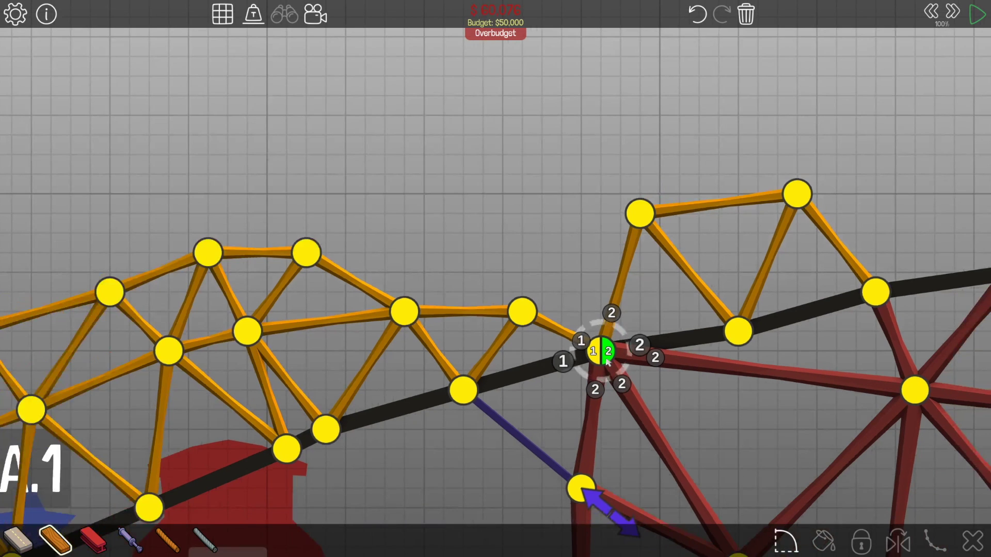
pyautogui.moveTo(608, 362); pyautogui.dragTo(545, 200)
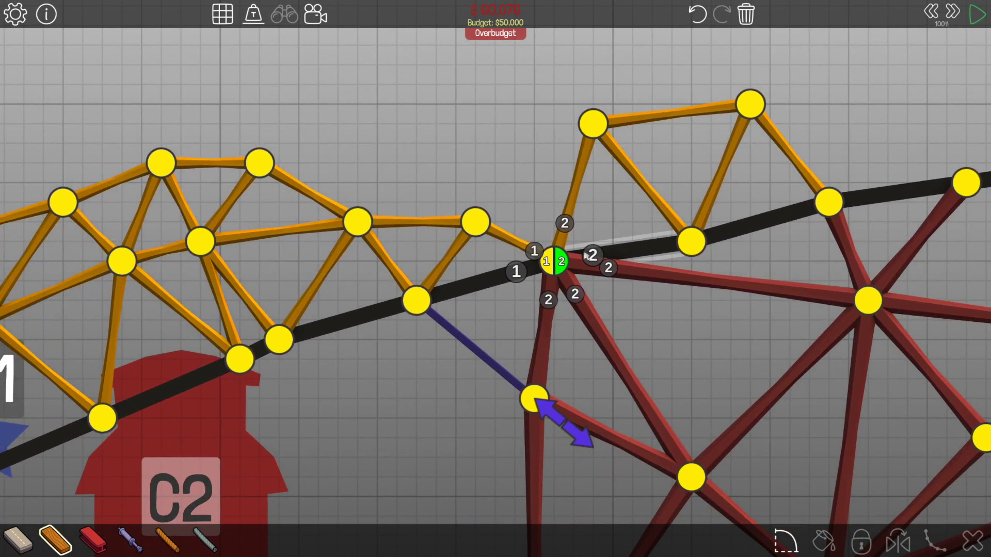
pyautogui.rightClick(467, 121)
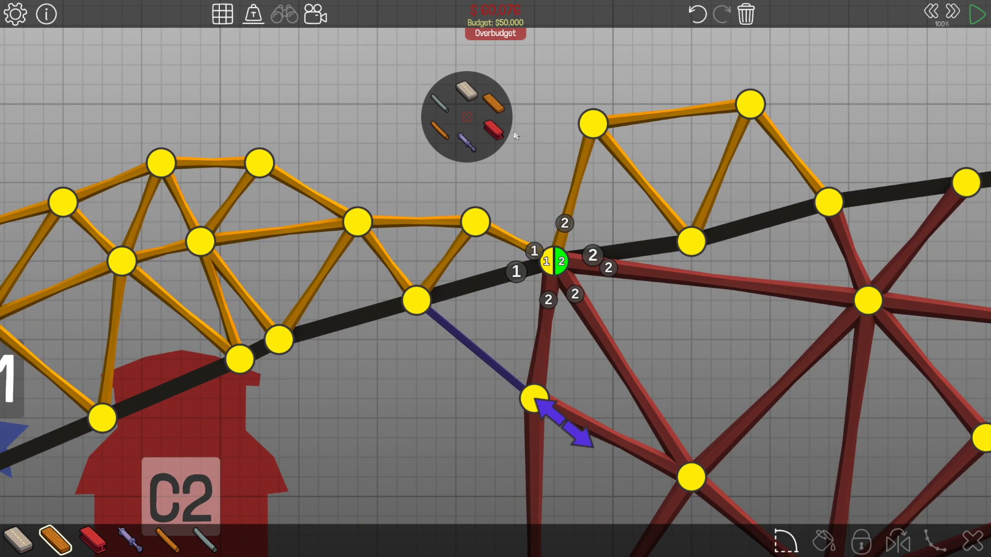
pyautogui.click(471, 116)
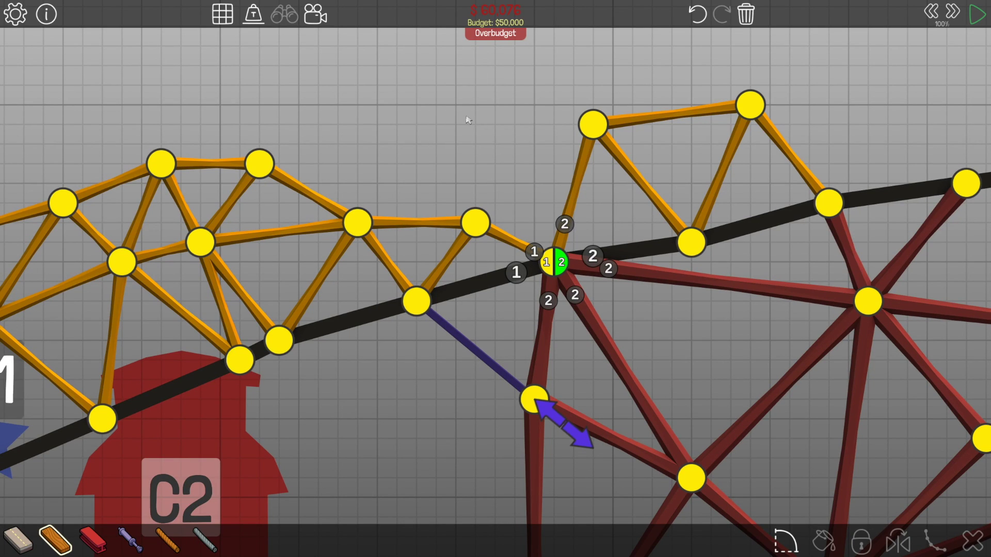
pyautogui.scroll(-3, 411, 291)
pyautogui.rightClick(372, 380)
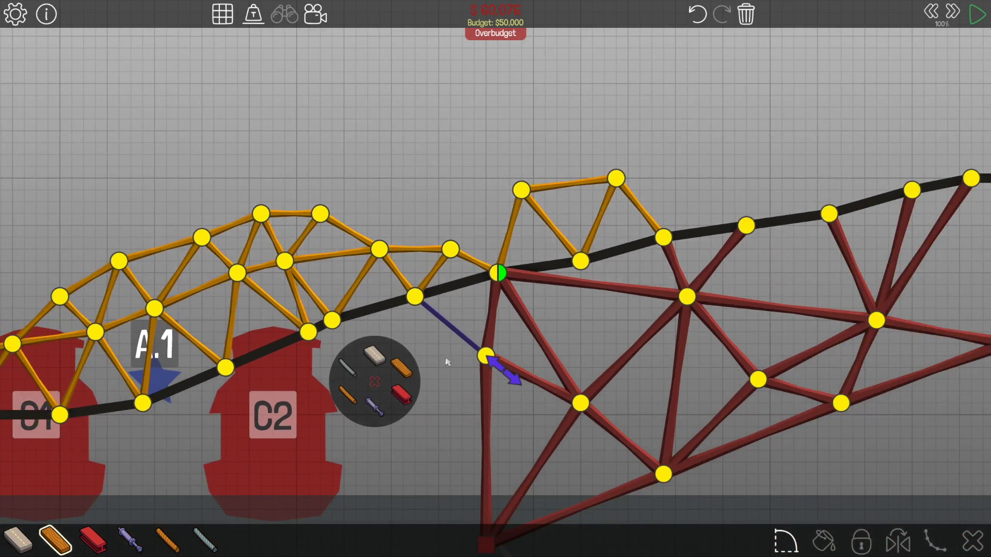
pyautogui.click(375, 385)
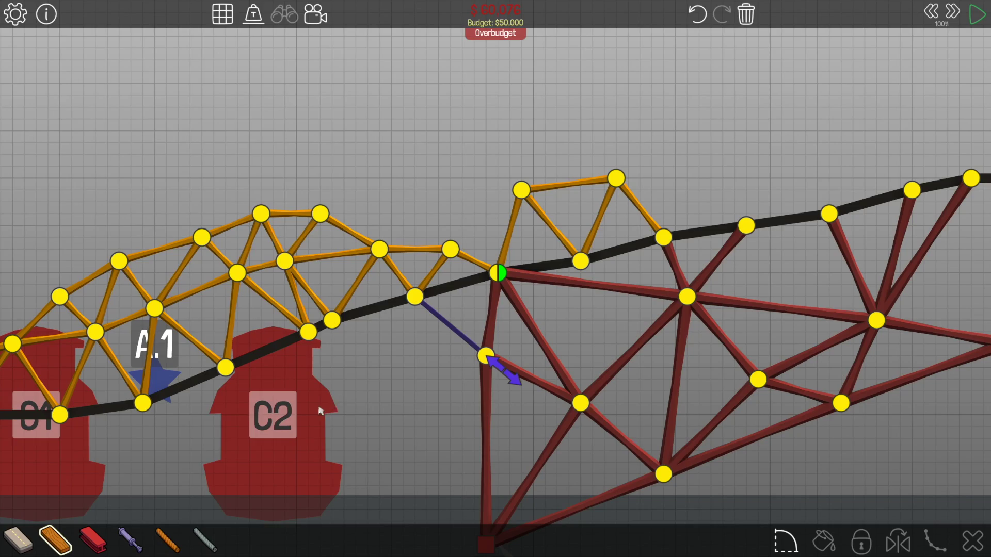
pyautogui.moveTo(319, 411); pyautogui.dragTo(586, 394)
pyautogui.scroll(-2, 542, 387)
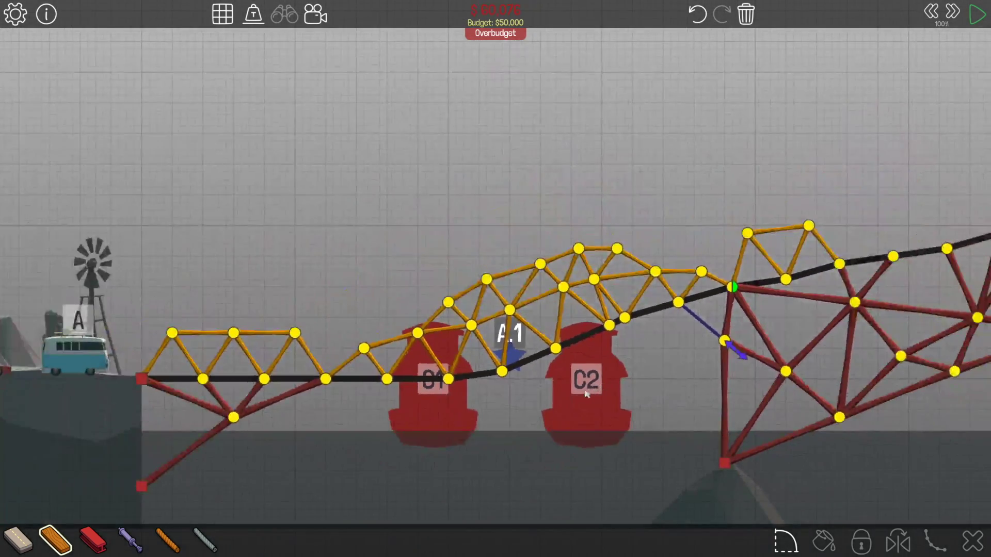
pyautogui.scroll(-3, 586, 394)
# - Start the simulation and watch the vehicles attempt the crossing as the left section sags
pyautogui.press('space')
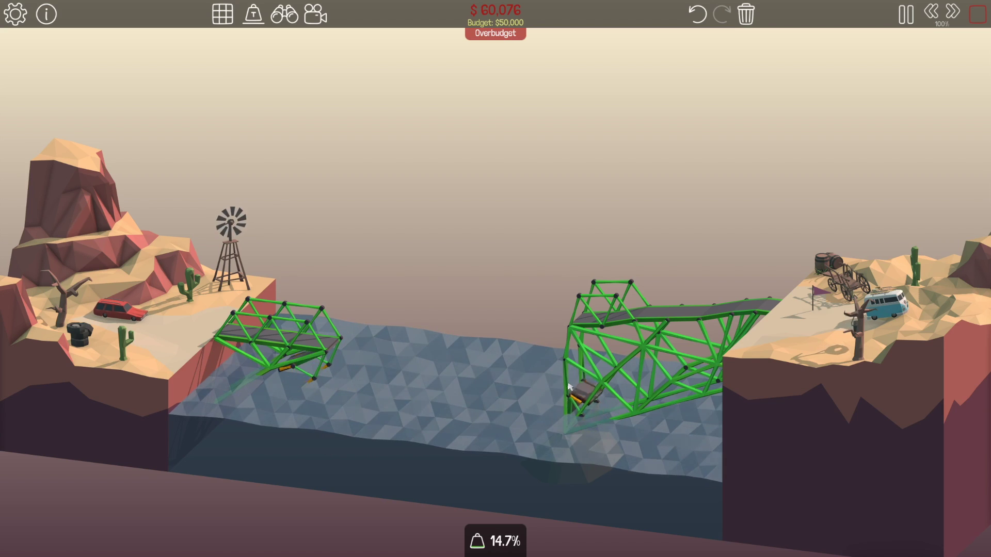
# - Stop the test and delete the steel brace below the left road and the old truss members
pyautogui.press('space')
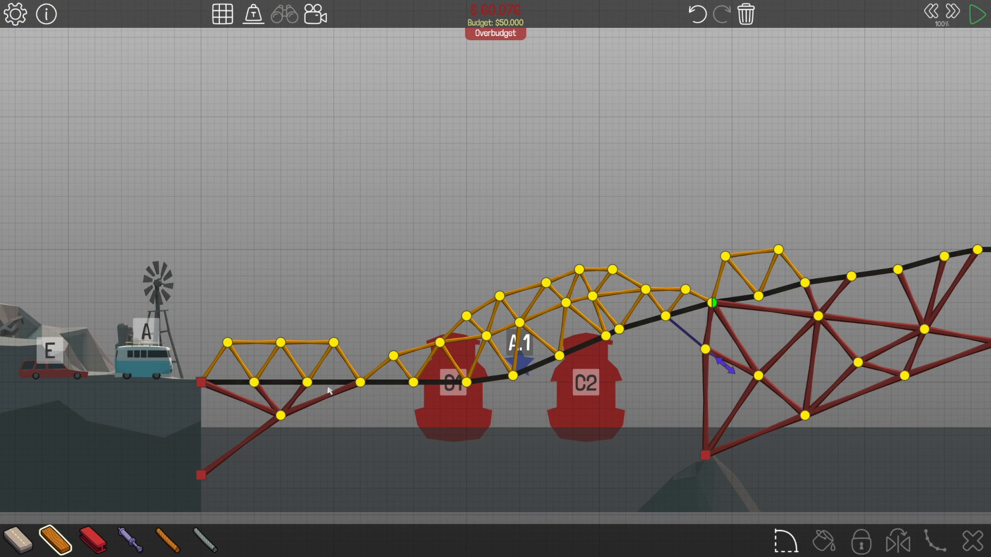
pyautogui.moveTo(344, 411); pyautogui.dragTo(345, 412)
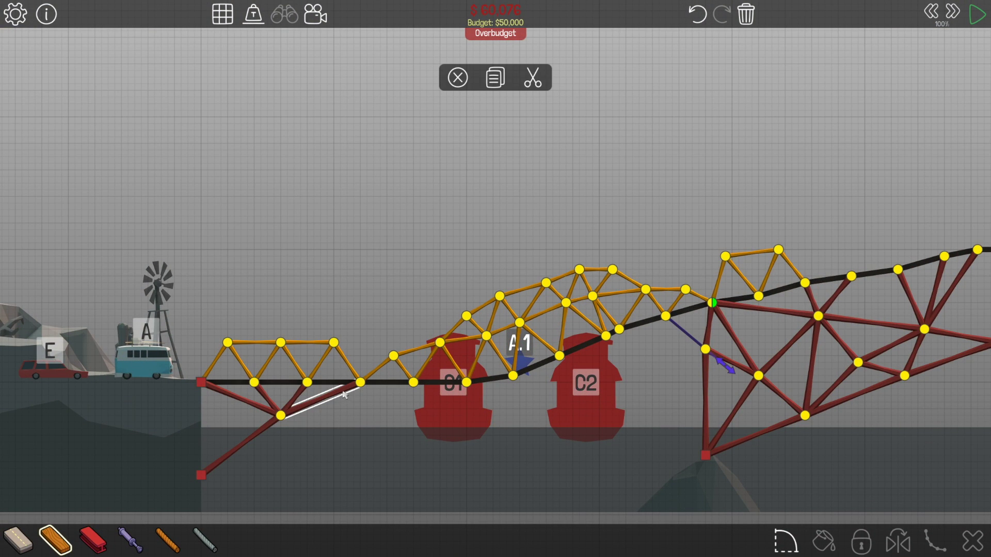
pyautogui.press('Delete')
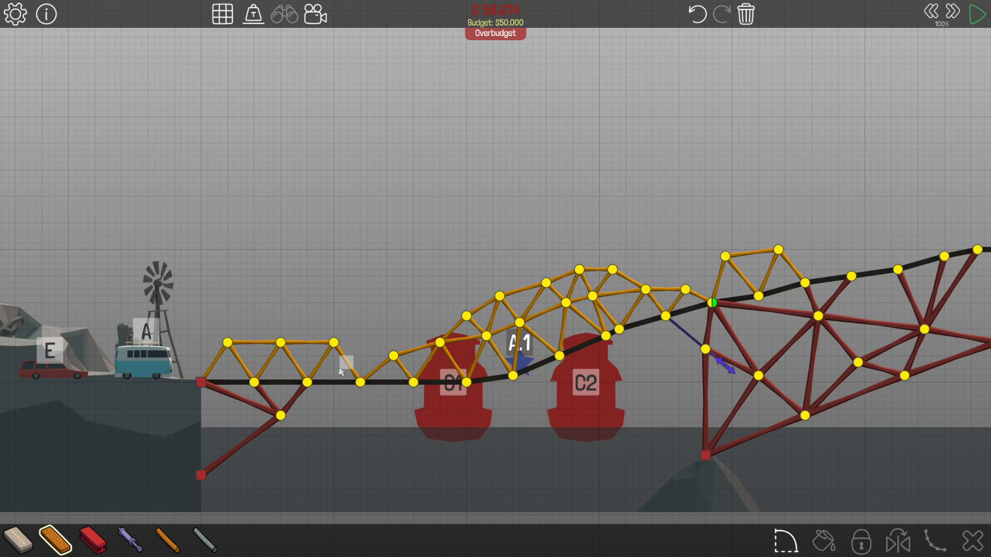
pyautogui.click(341, 372)
pyautogui.press('Delete')
pyautogui.moveTo(347, 374); pyautogui.dragTo(316, 336)
pyautogui.press('Delete')
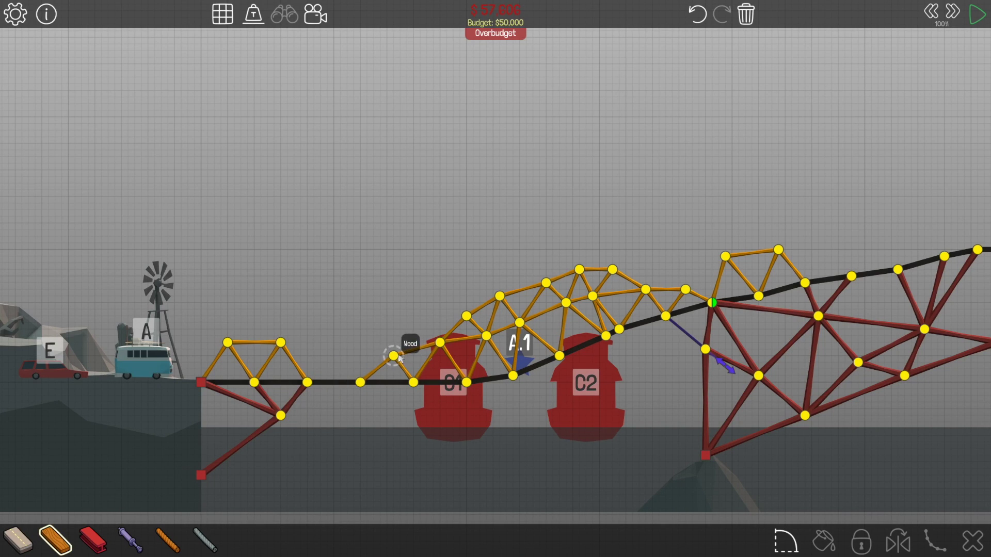
# - Draw new wooden truss members and a joint above the left deck, then test
pyautogui.moveTo(399, 360)
pyautogui.mouseDown()
pyautogui.moveTo(382, 341)
pyautogui.moveTo(361, 382)
pyautogui.moveTo(334, 350)
pyautogui.mouseUp()
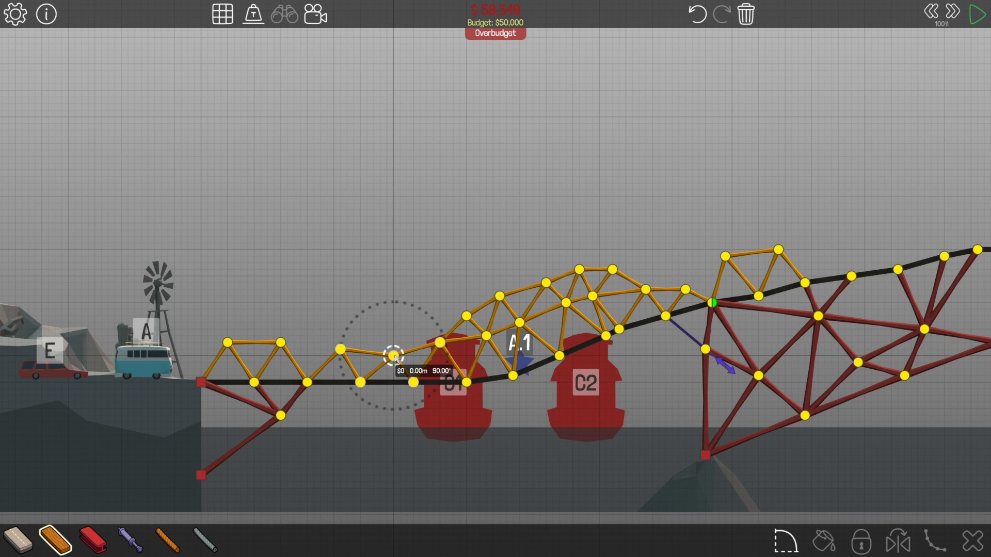
pyautogui.moveTo(393, 354)
pyautogui.mouseDown()
pyautogui.moveTo(407, 322)
pyautogui.moveTo(439, 341)
pyautogui.moveTo(406, 322)
pyautogui.moveTo(466, 316)
pyautogui.mouseUp()
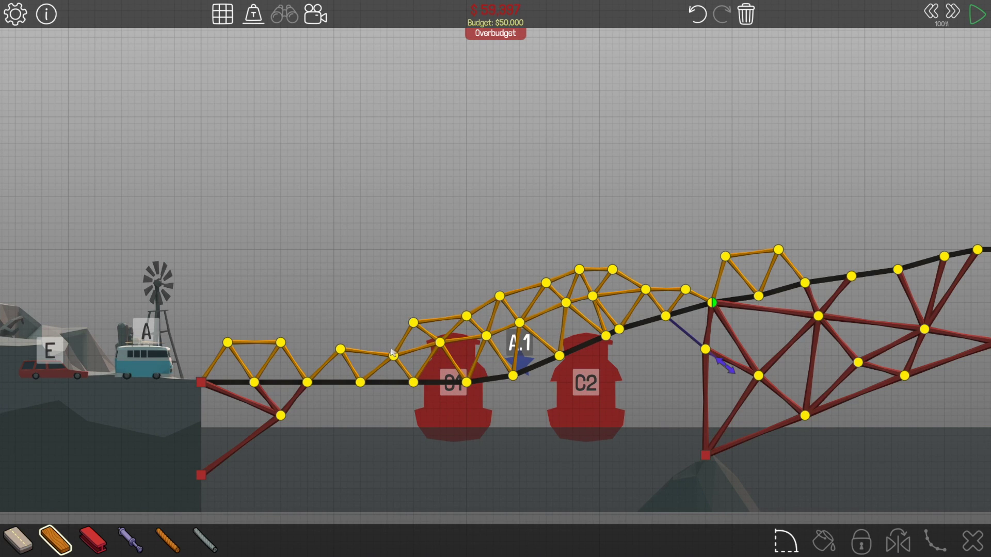
pyautogui.moveTo(341, 349)
pyautogui.mouseDown()
pyautogui.moveTo(380, 322)
pyautogui.moveTo(393, 356)
pyautogui.mouseUp()
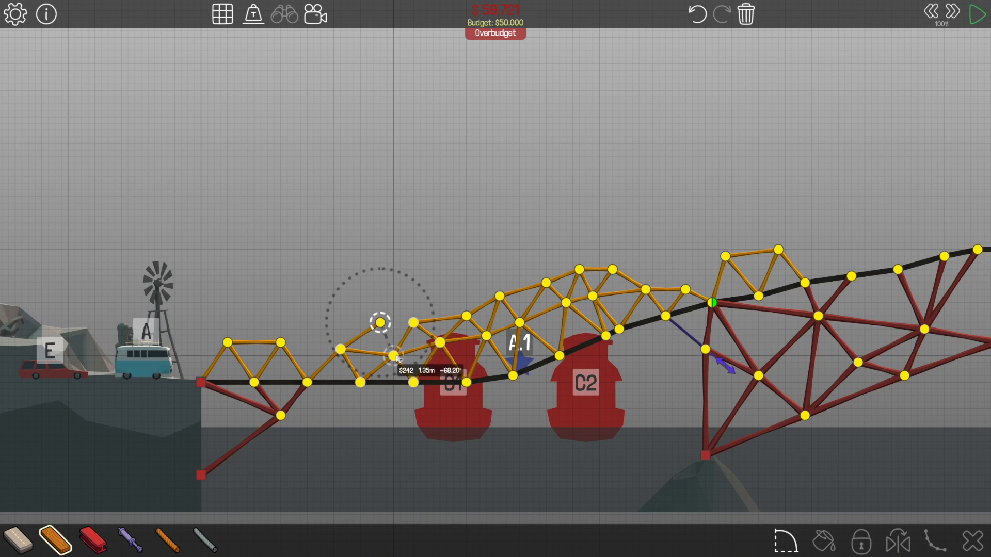
pyautogui.press('space')
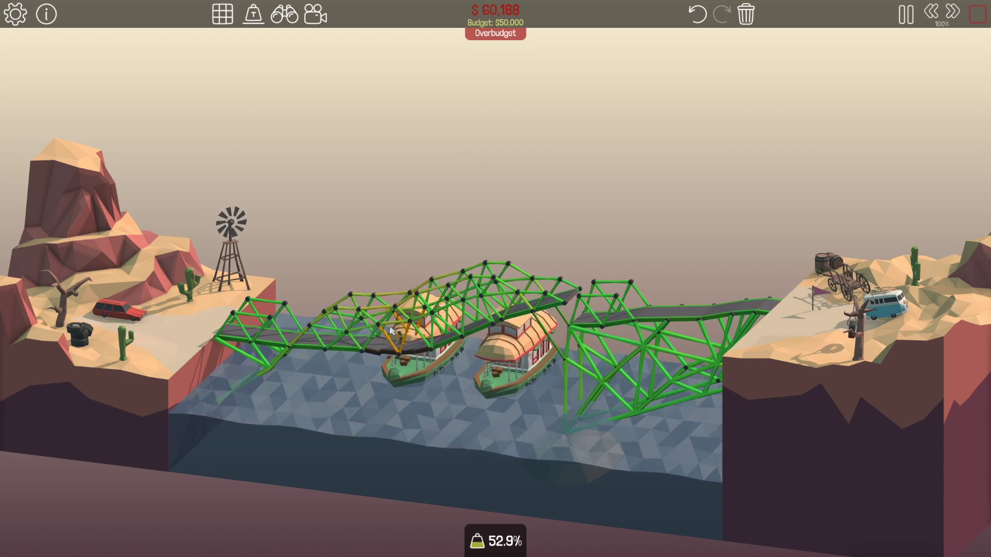
# - Stop the simulation and delete the hydraulic piston next to the right steel tower
pyautogui.press('space')
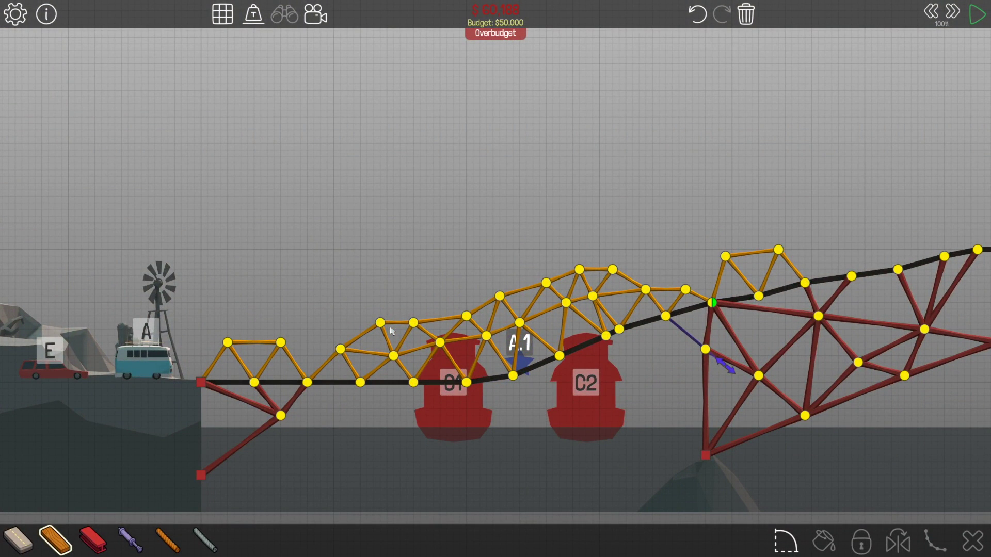
pyautogui.click(691, 326)
pyautogui.click(458, 78)
# - Add a hydraulic piston from the right tower joint to the ramp road and test it
pyautogui.click(139, 541)
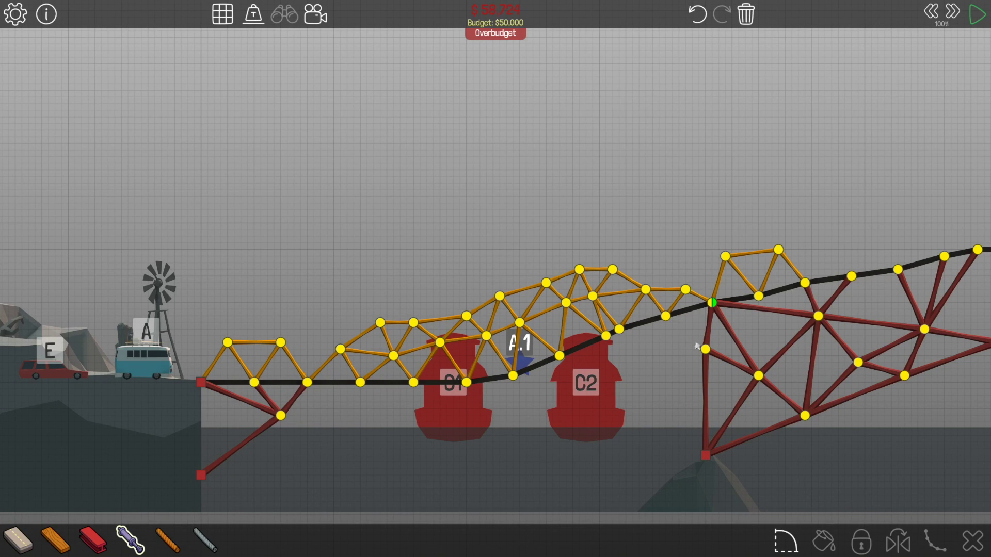
pyautogui.moveTo(706, 349); pyautogui.dragTo(607, 336)
pyautogui.press('space')
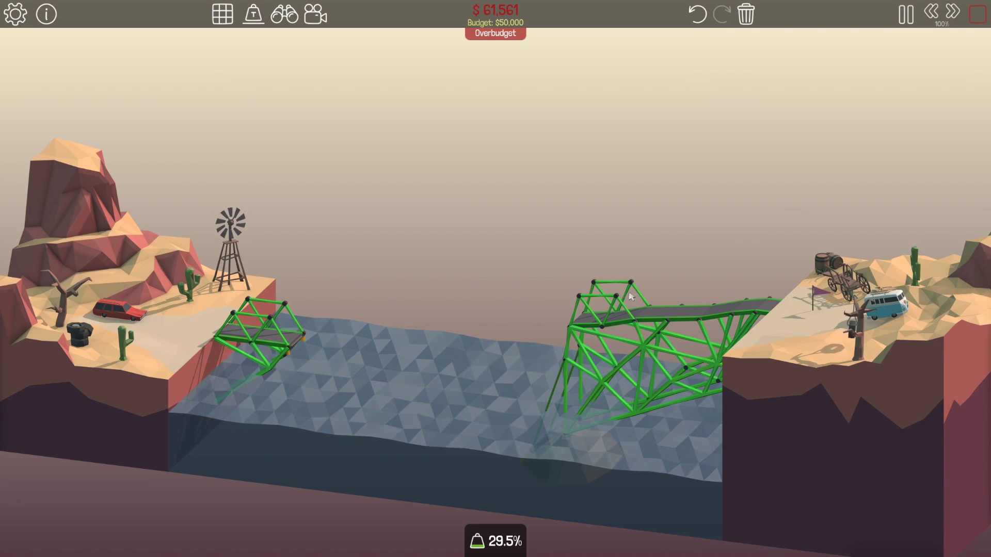
pyautogui.press('space')
# - Select the new piston and rerun the test twice, stopping it as the bridge collapses
pyautogui.moveTo(650, 370); pyautogui.dragTo(641, 369)
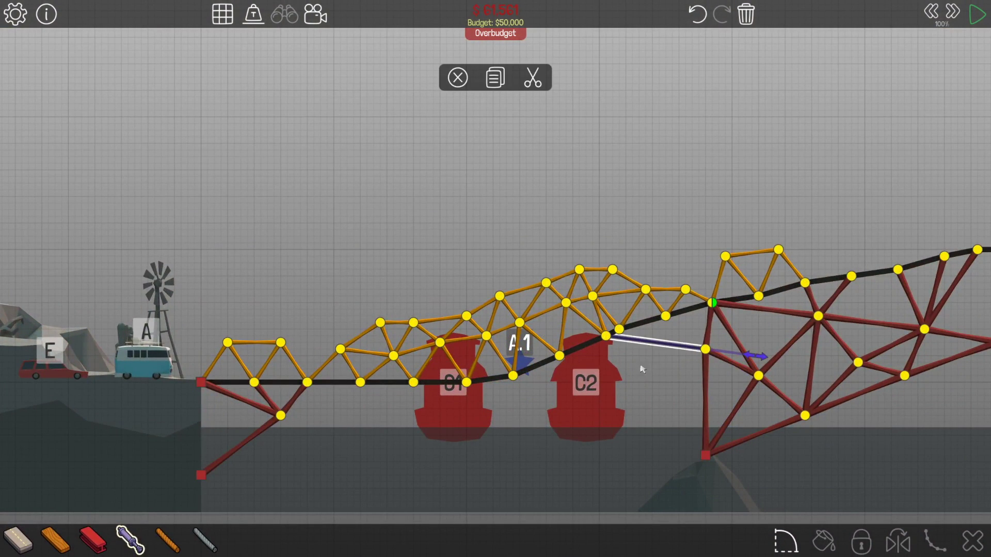
pyautogui.press('space')
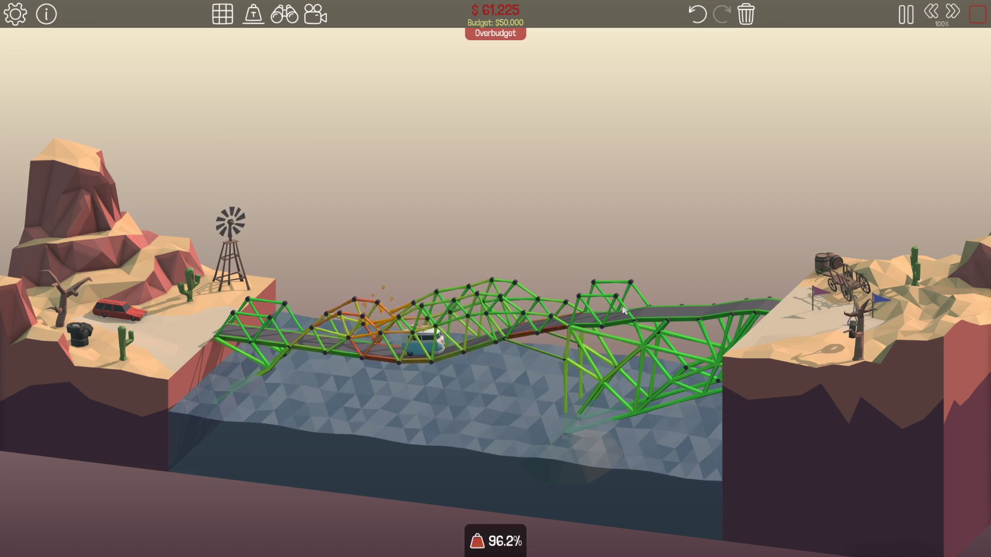
pyautogui.press('space')
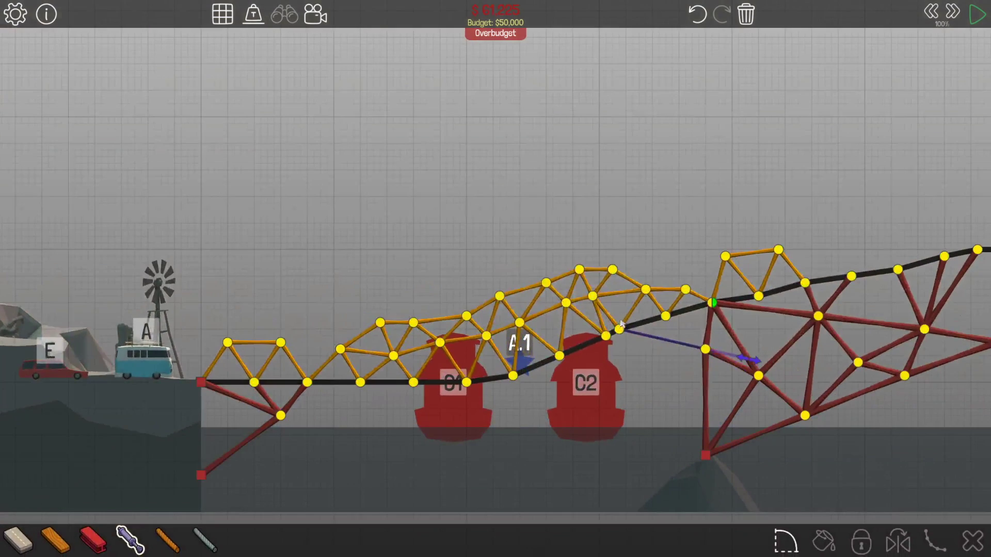
pyautogui.press('space')
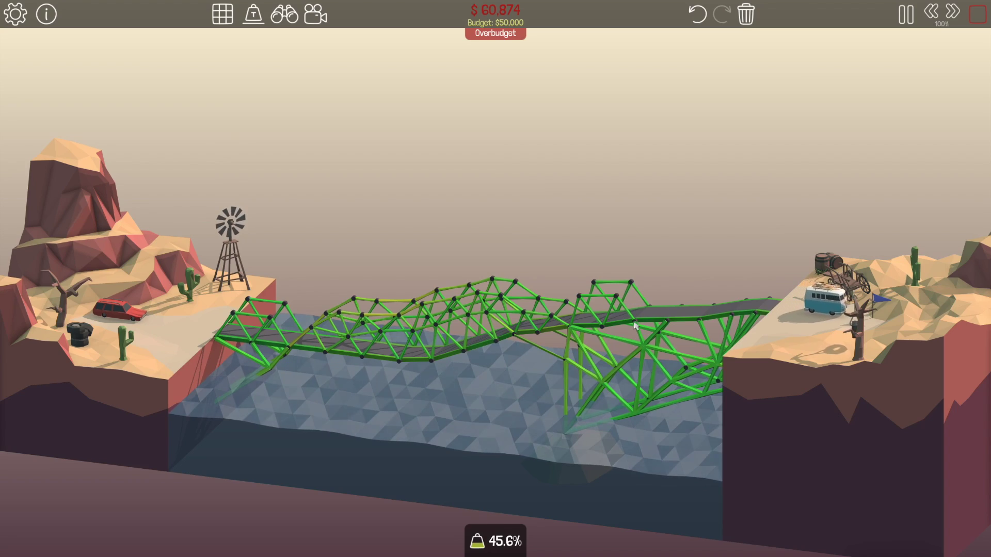
pyautogui.press('space')
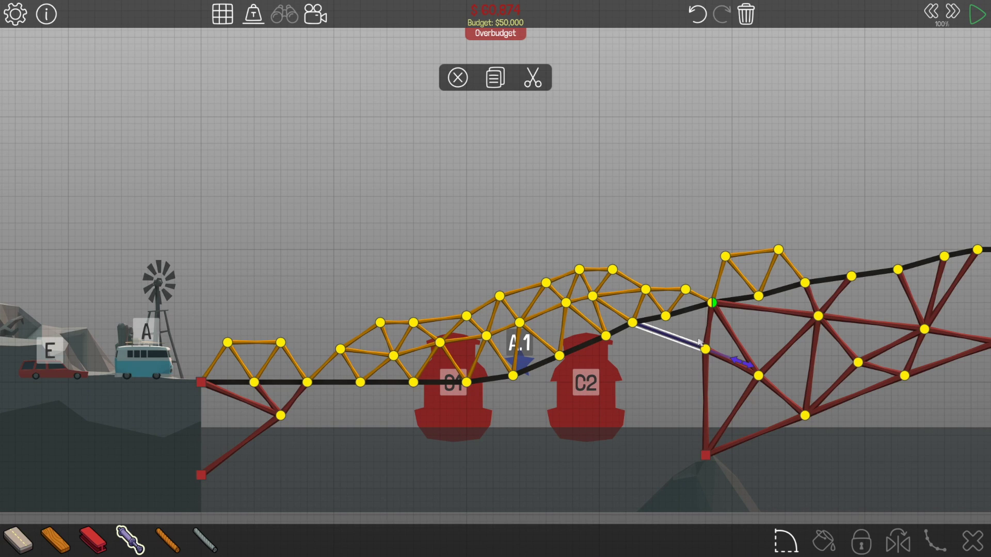
# - Delete the ramp piston, add steel bracing from the lower left anchor, and start a test
pyautogui.press('Delete')
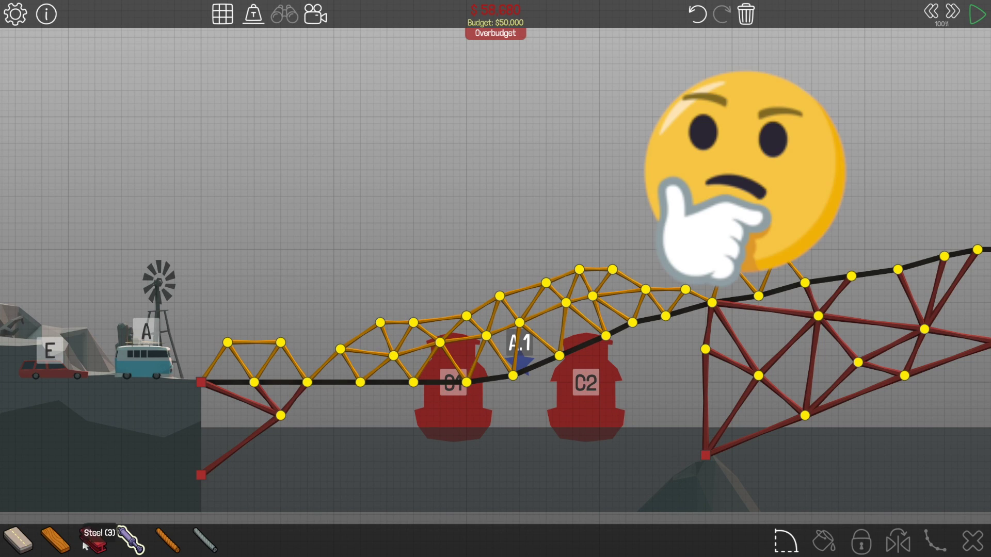
pyautogui.moveTo(281, 416); pyautogui.dragTo(338, 425)
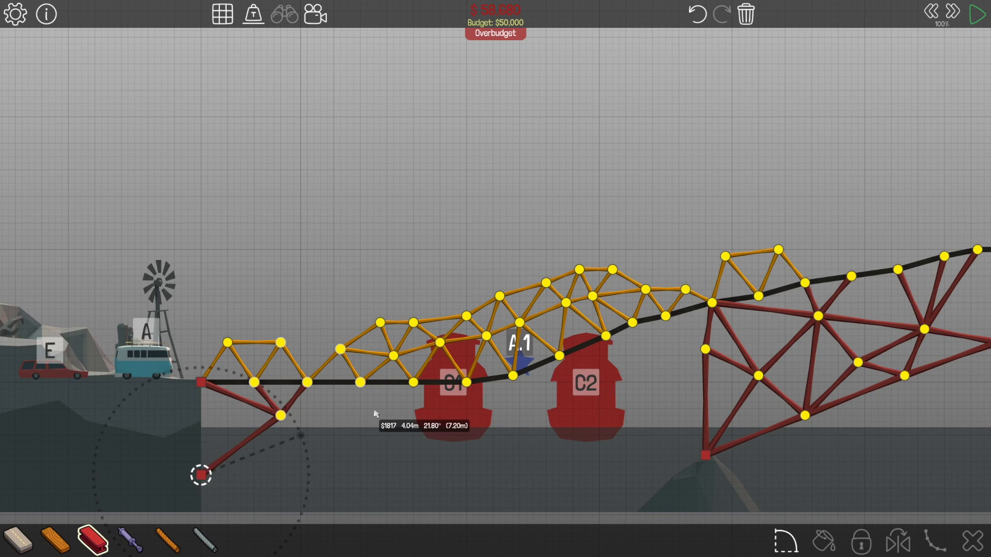
pyautogui.moveTo(201, 474)
pyautogui.mouseDown()
pyautogui.moveTo(301, 436)
pyautogui.moveTo(281, 416)
pyautogui.moveTo(334, 418)
pyautogui.moveTo(334, 408)
pyautogui.mouseUp()
pyautogui.moveTo(308, 383)
pyautogui.mouseDown()
pyautogui.moveTo(334, 409)
pyautogui.moveTo(280, 416)
pyautogui.mouseUp()
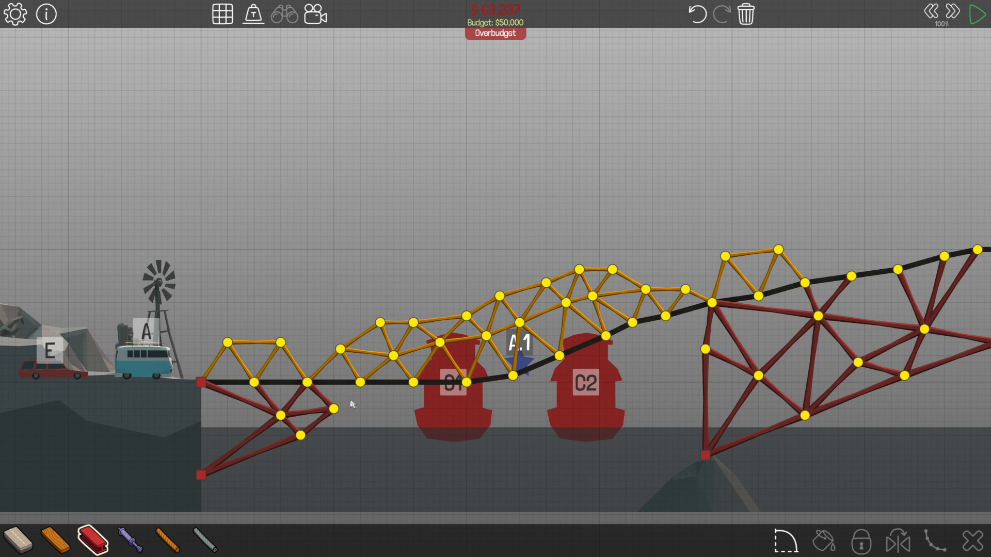
pyautogui.press('space')
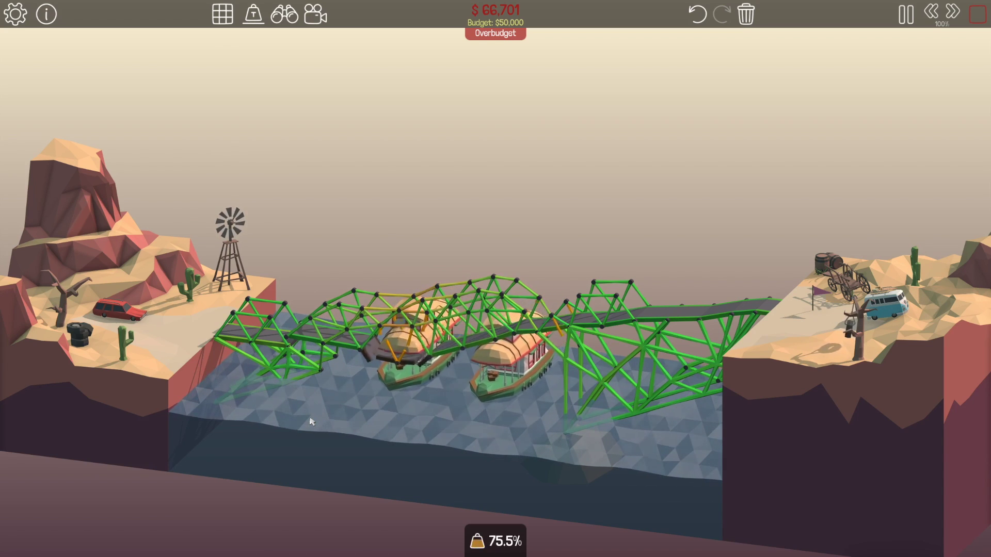
# - Replace the beam between ramp road and tower with a hydraulic piston contracting 25%
pyautogui.press('space')
pyautogui.moveTo(751, 259)
pyautogui.mouseDown()
pyautogui.moveTo(720, 294)
pyautogui.moveTo(729, 285)
pyautogui.mouseUp()
pyautogui.press('Delete')
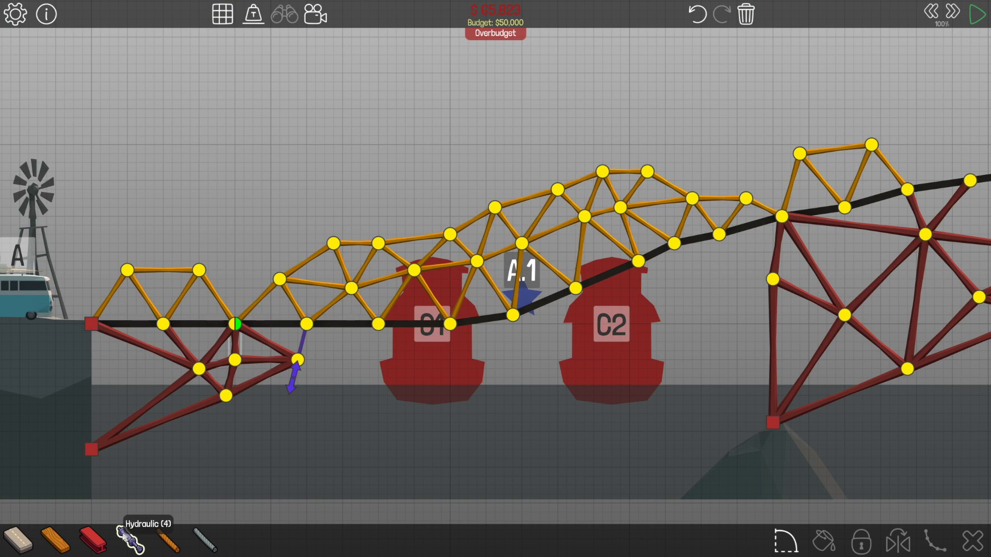
pyautogui.click(124, 530)
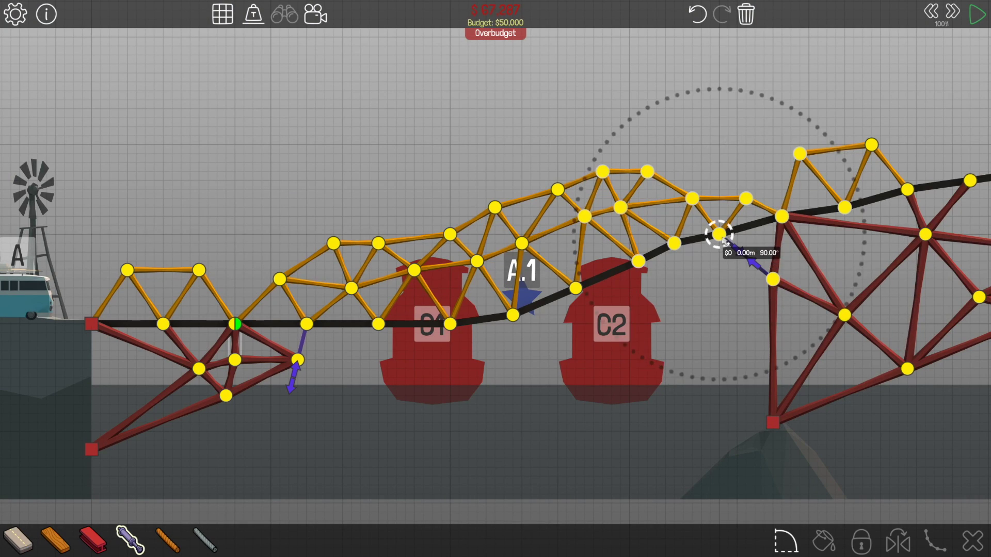
pyautogui.moveTo(772, 279); pyautogui.dragTo(720, 234)
pyautogui.moveTo(756, 270); pyautogui.dragTo(773, 281)
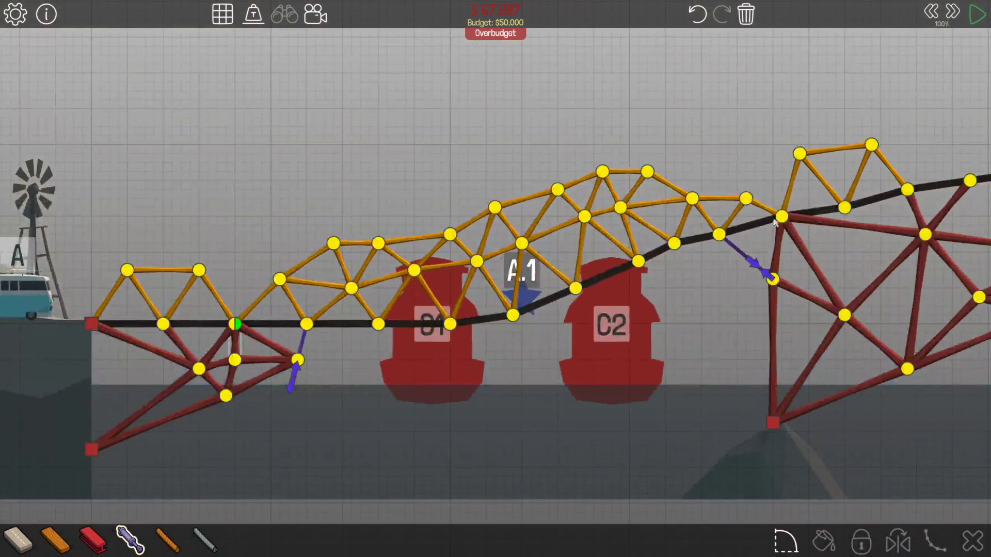
# - Split the ramp-tower joint and run a test until the left span falls
pyautogui.click(782, 219)
pyautogui.click(631, 300)
pyautogui.scroll(5, 767, 256)
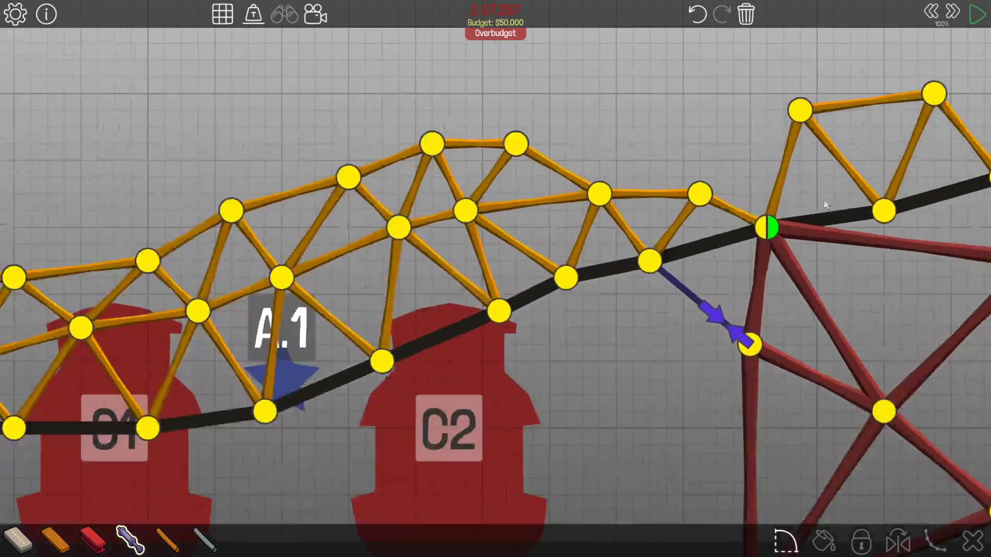
pyautogui.scroll(-5, 760, 285)
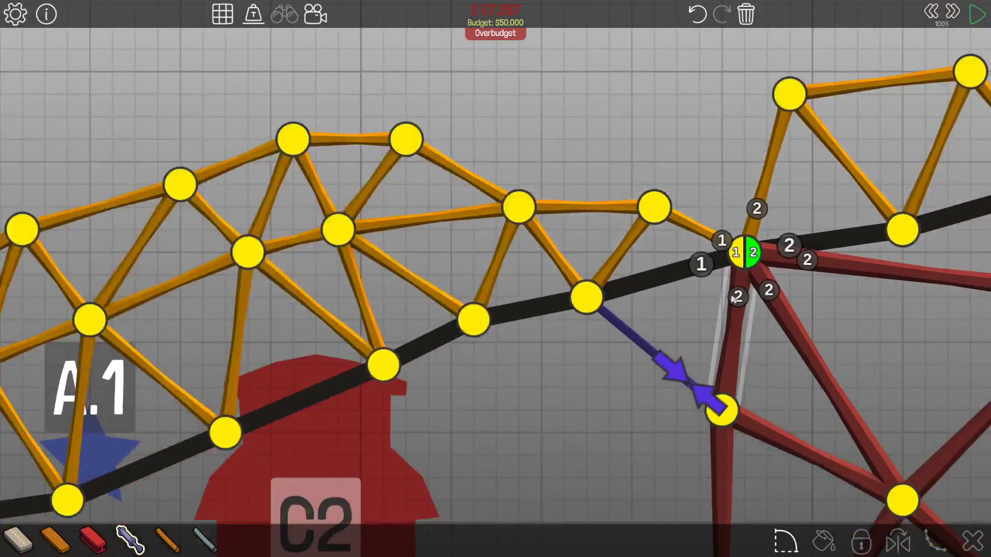
pyautogui.press('space')
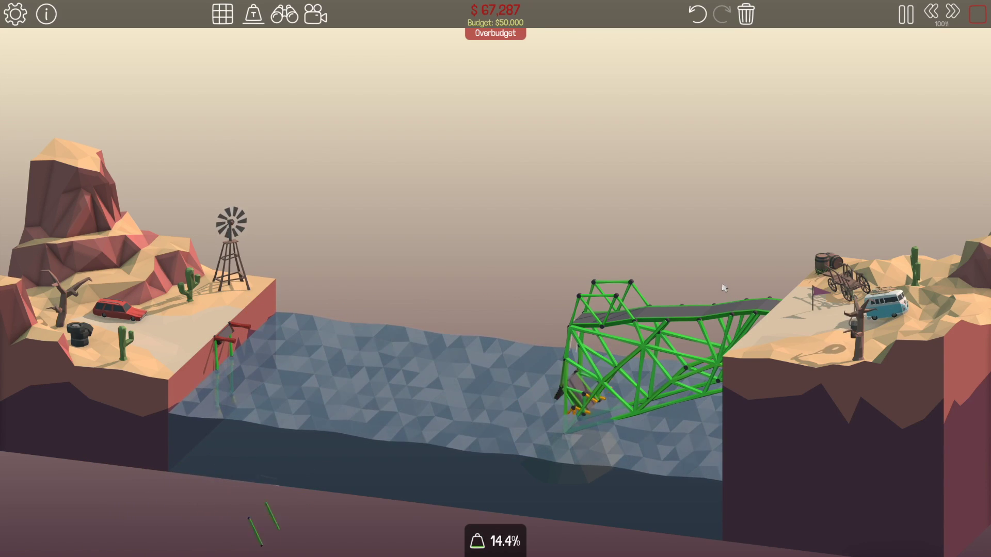
pyautogui.press('space')
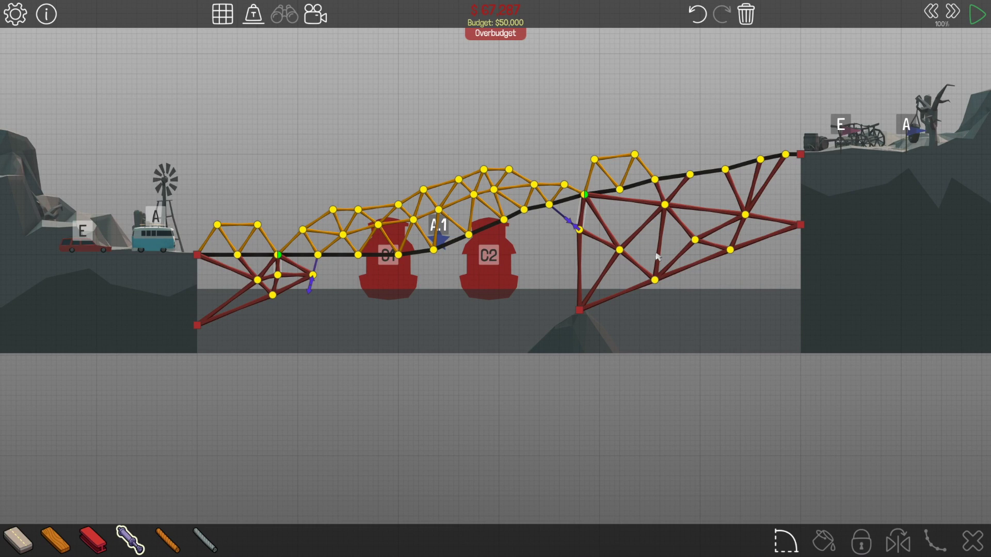
# - Box-select every member of the old bridge and delete them, bringing the cost to $0
pyautogui.moveTo(799, 313)
pyautogui.mouseDown()
pyautogui.moveTo(527, 154)
pyautogui.moveTo(201, 98)
pyautogui.mouseUp()
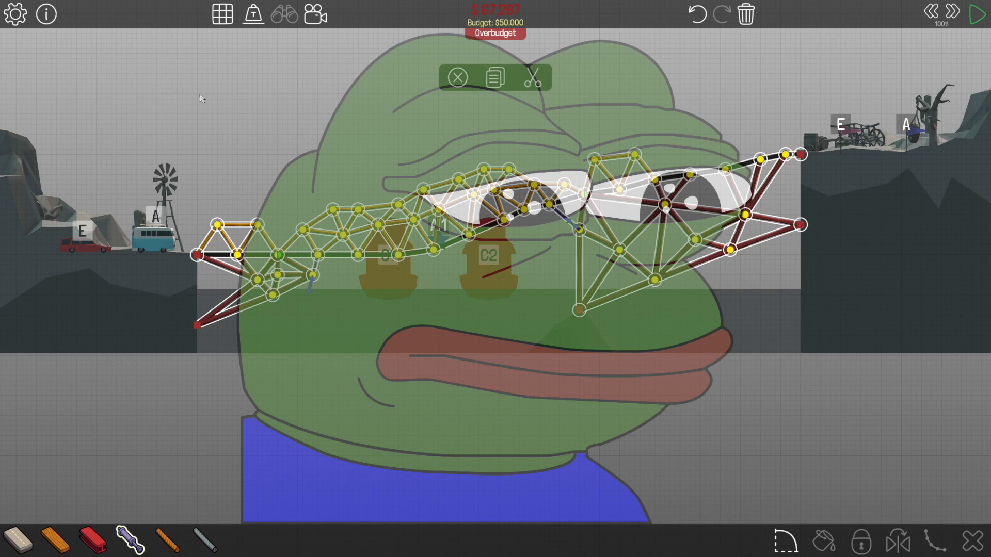
pyautogui.press('Delete')
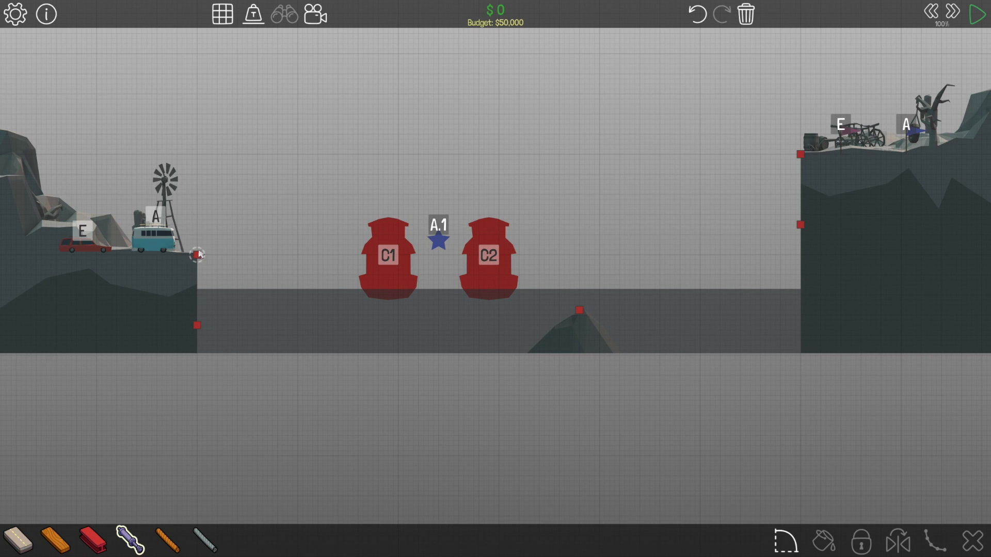
# - Build a vertical steel post on the rock
pyautogui.moveTo(197, 255)
pyautogui.mouseDown()
pyautogui.moveTo(596, 259)
pyautogui.moveTo(586, 263)
pyautogui.mouseUp()
pyautogui.press('2')
pyautogui.press('3')
pyautogui.moveTo(579, 309); pyautogui.dragTo(579, 256)
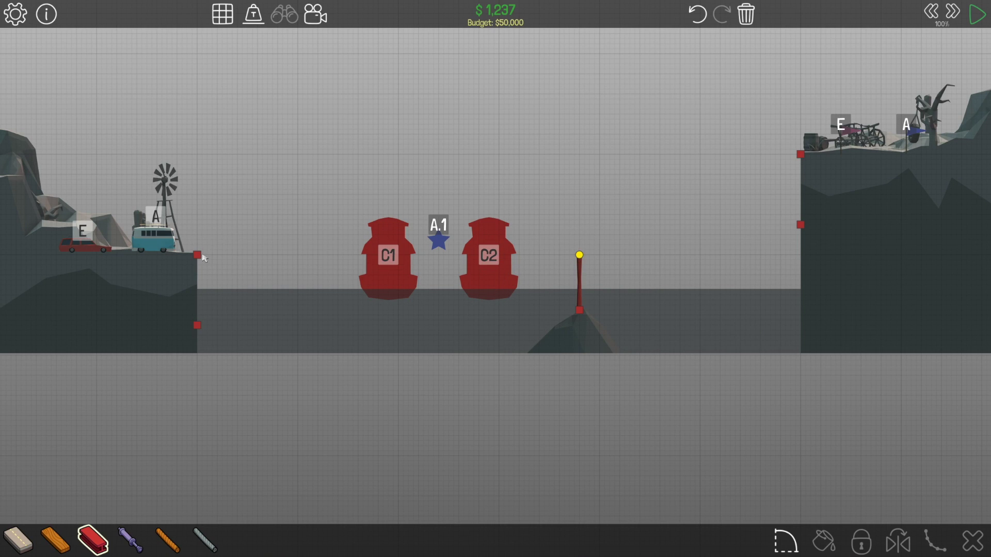
# - Lay flat road from the left bank to the steel post, then rising road toward the right bank
pyautogui.press('1')
pyautogui.moveTo(199, 256); pyautogui.dragTo(579, 256)
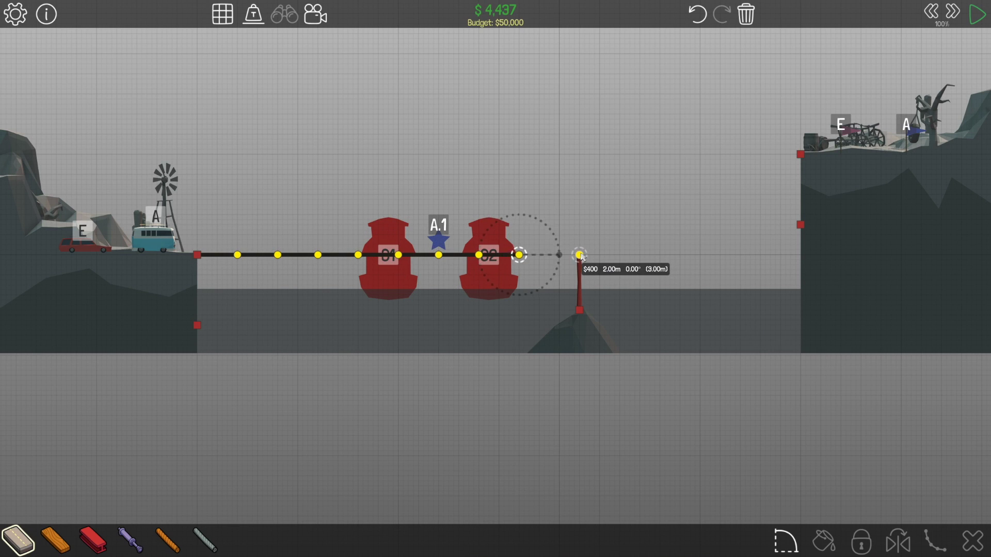
pyautogui.moveTo(579, 255)
pyautogui.mouseDown()
pyautogui.moveTo(650, 245)
pyautogui.moveTo(725, 195)
pyautogui.mouseUp()
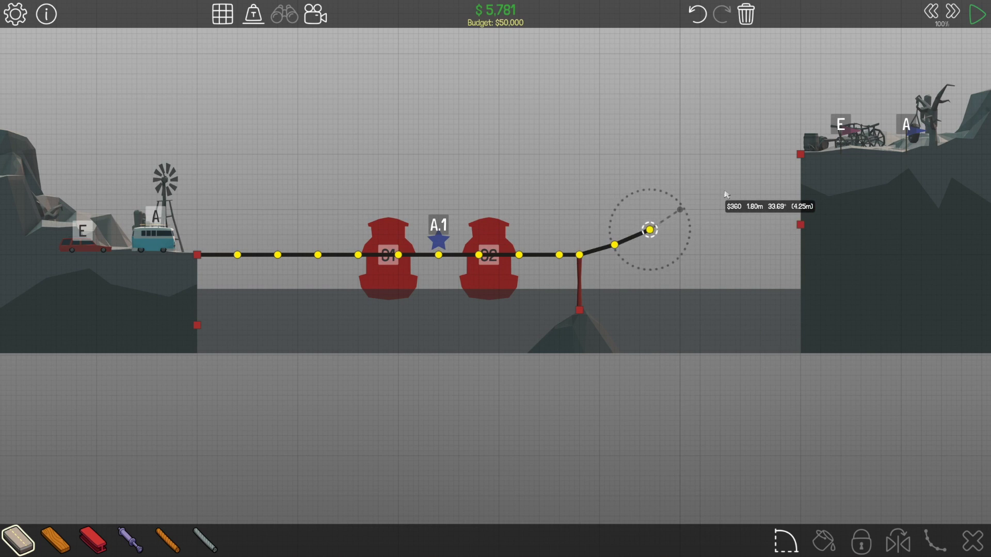
pyautogui.moveTo(726, 194); pyautogui.dragTo(800, 156)
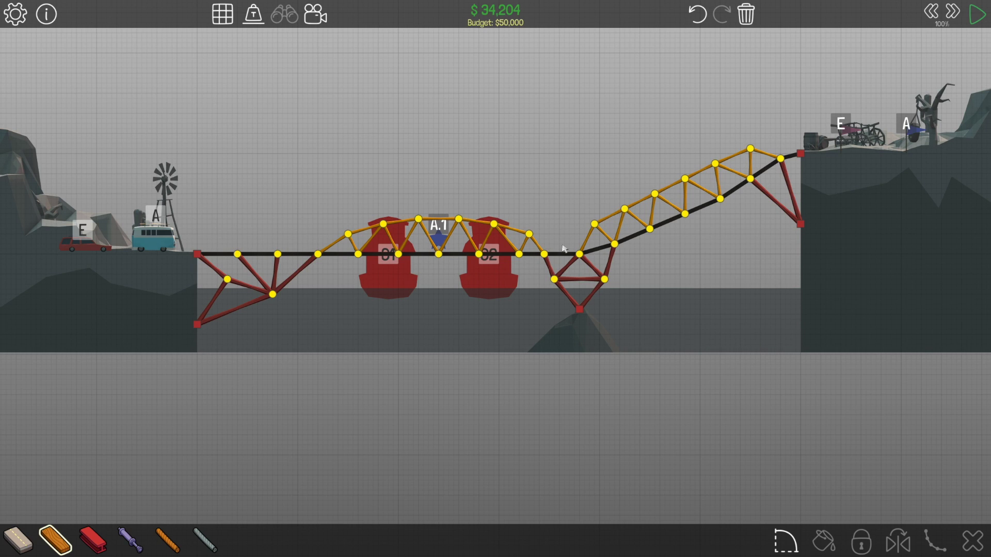
# - Delete the truss members at the left end and right of pillar C2
pyautogui.click(337, 242)
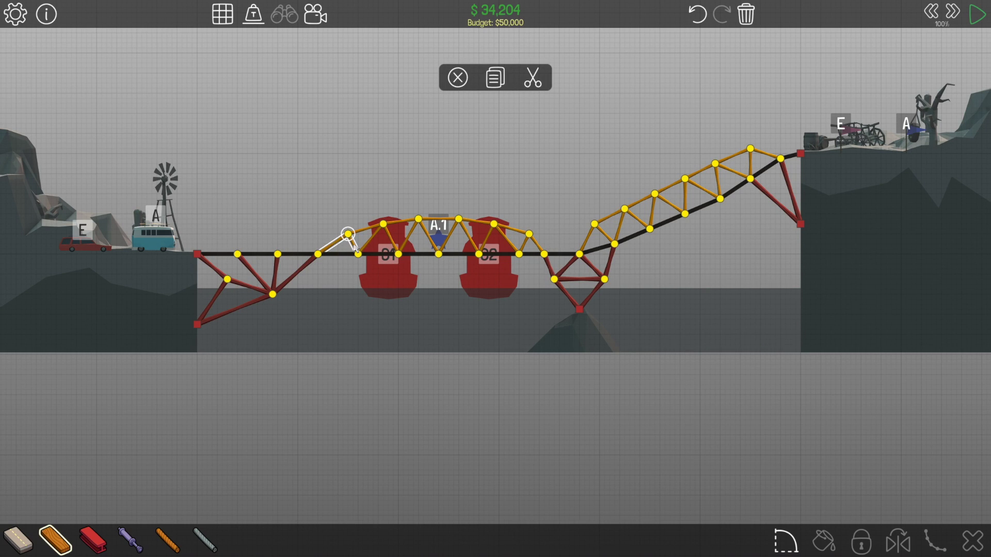
pyautogui.press('Delete')
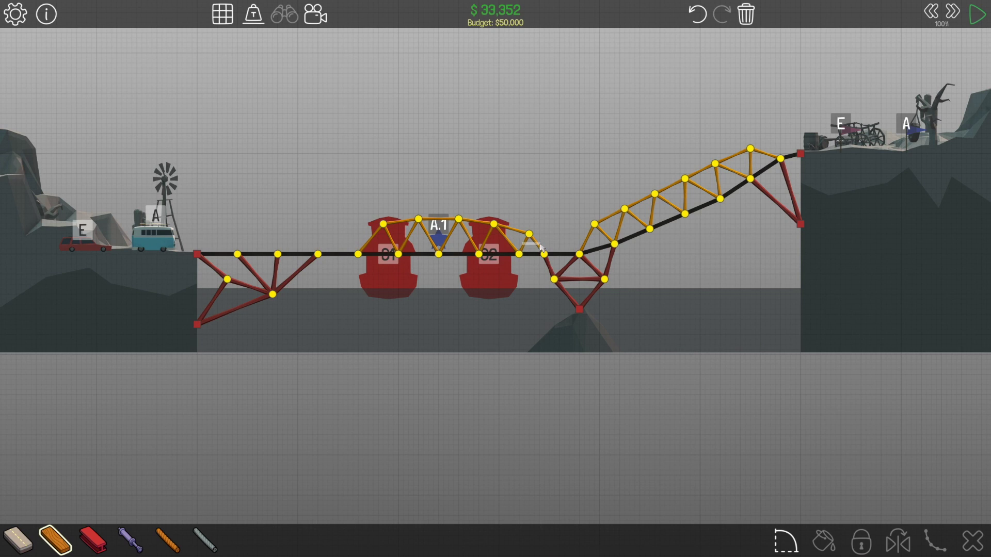
pyautogui.click(540, 246)
pyautogui.press('Delete')
# - Rebuild the deck members beside pillars C1 and C2 in steel and wood
pyautogui.press('3')
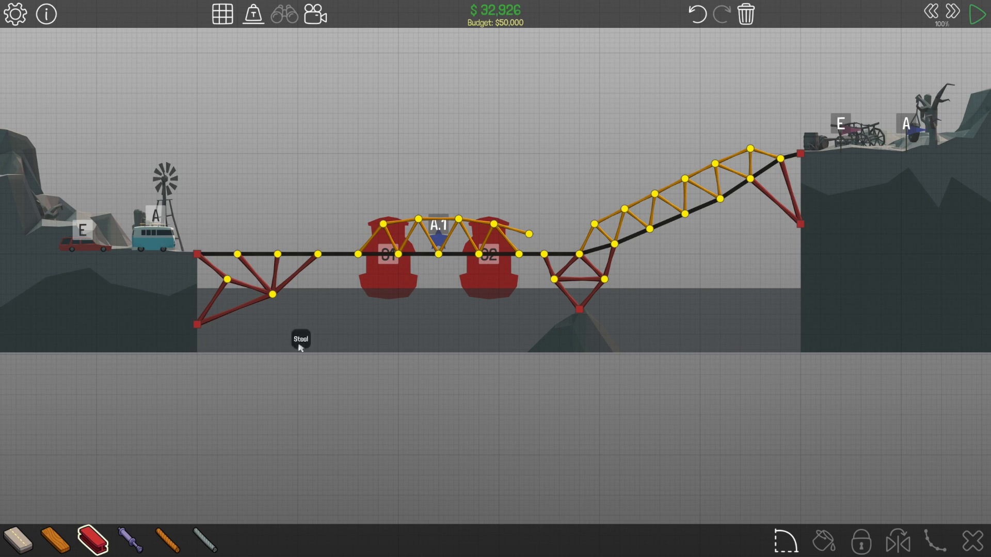
pyautogui.moveTo(317, 254)
pyautogui.mouseDown()
pyautogui.moveTo(344, 232)
pyautogui.moveTo(358, 254)
pyautogui.mouseUp()
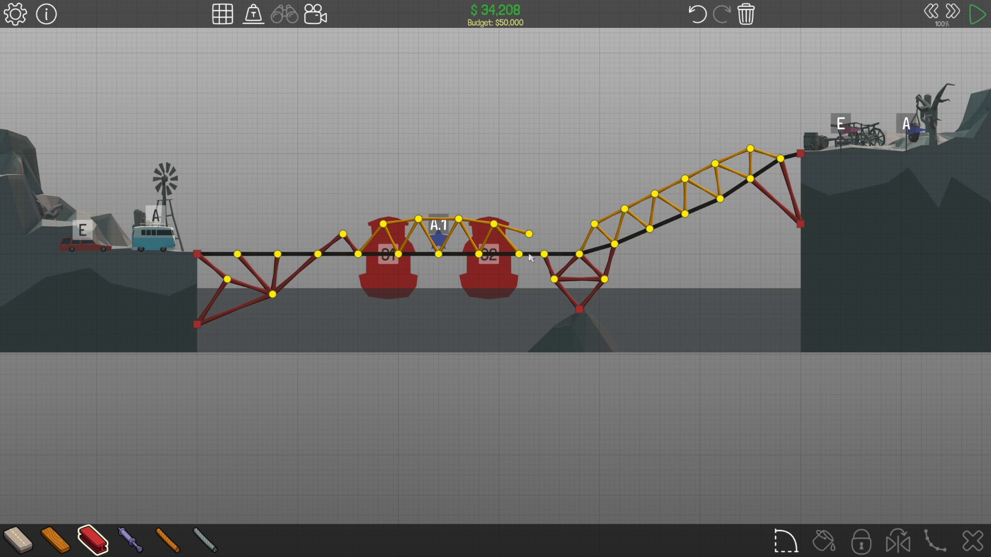
pyautogui.moveTo(529, 234); pyautogui.dragTo(545, 254)
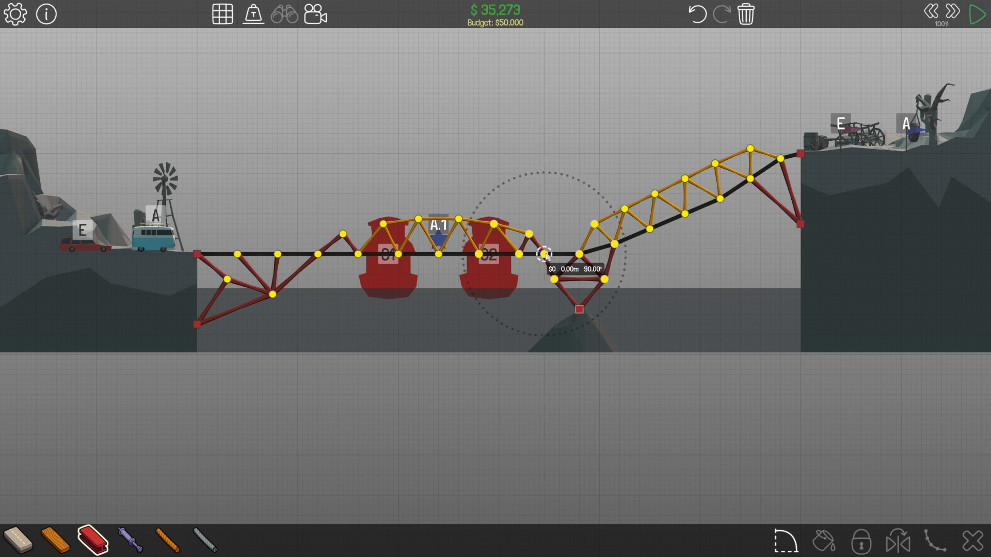
pyautogui.click(544, 254)
pyautogui.press('2')
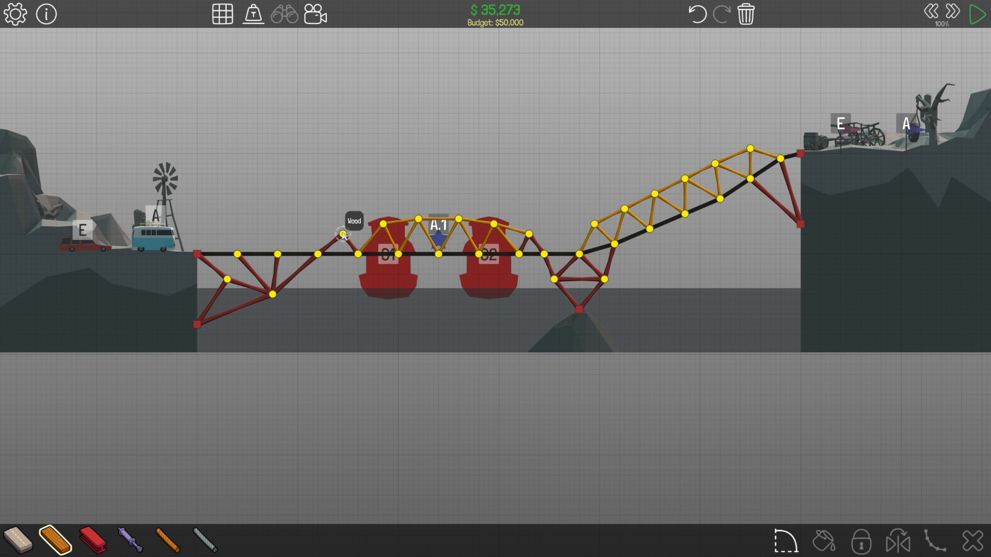
pyautogui.moveTo(343, 233); pyautogui.dragTo(347, 232)
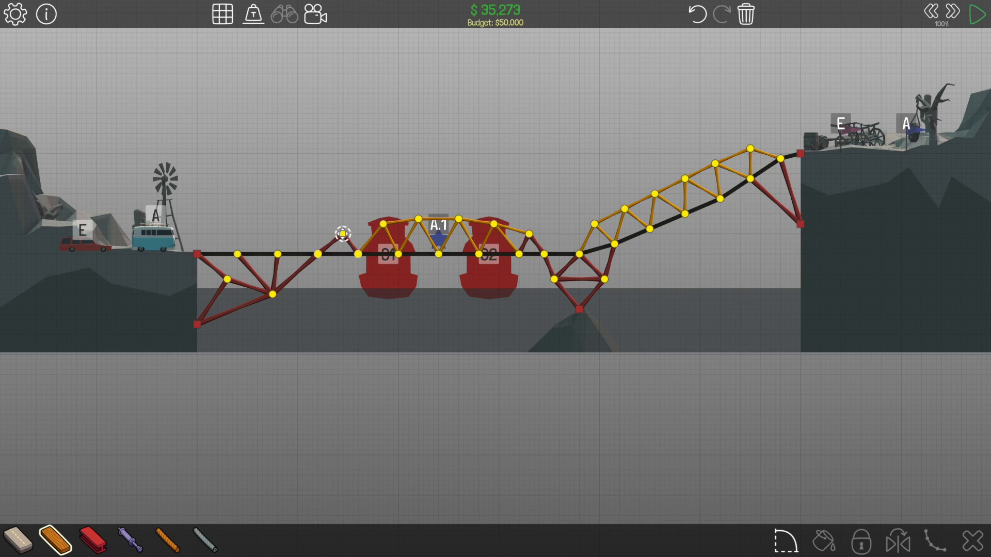
pyautogui.moveTo(348, 234); pyautogui.dragTo(383, 225)
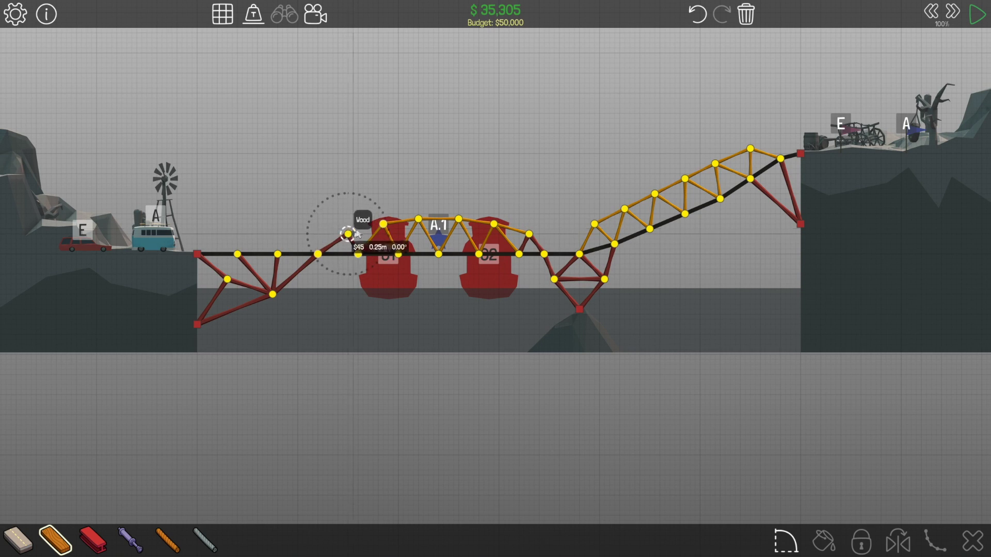
# - Build the left steel tower triangle rising from the deck
pyautogui.click(94, 546)
pyautogui.moveTo(319, 255); pyautogui.dragTo(324, 164)
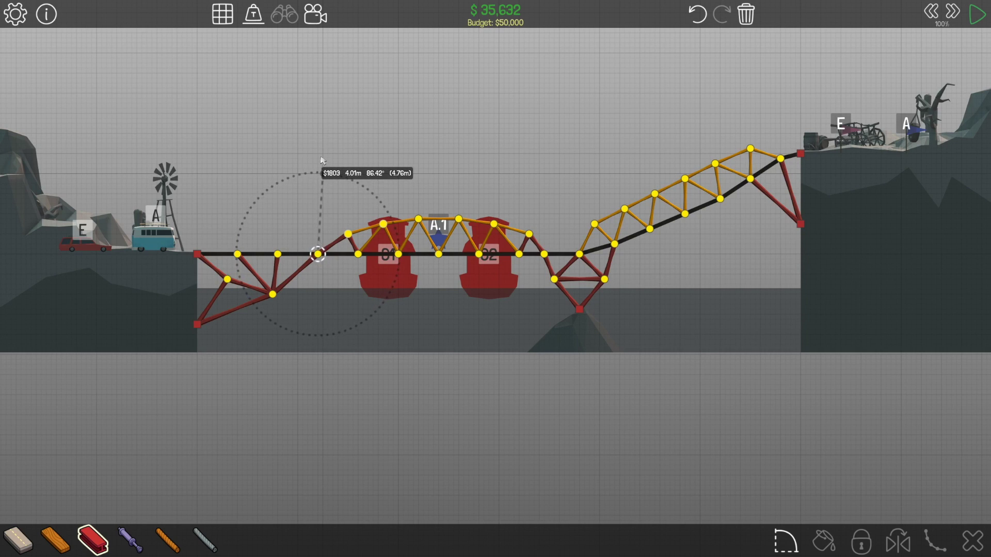
pyautogui.moveTo(324, 164); pyautogui.dragTo(323, 187)
pyautogui.moveTo(276, 262); pyautogui.dragTo(279, 259)
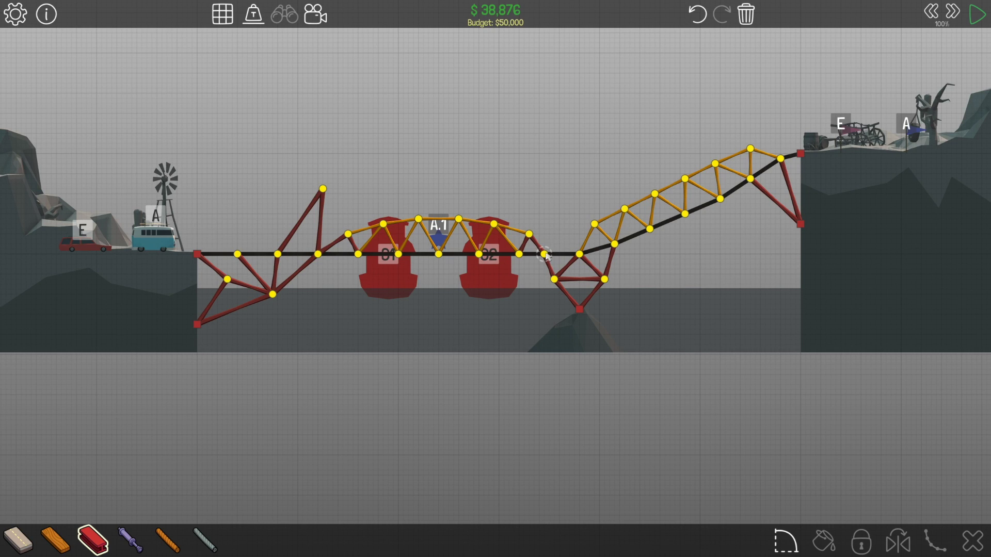
# - Build the right steel tower and connect the left truss end to the left tower with a piston
pyautogui.moveTo(546, 257); pyautogui.dragTo(544, 189)
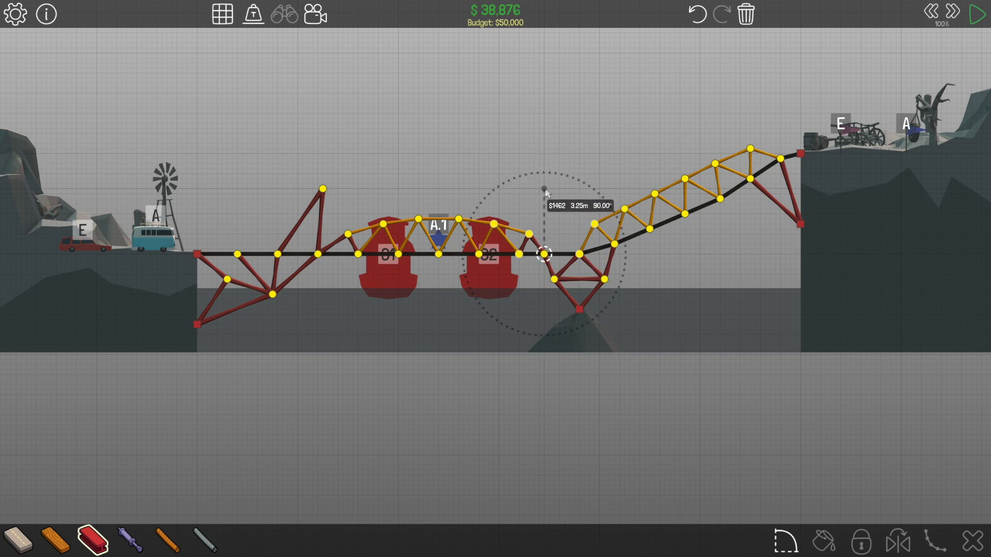
pyautogui.moveTo(546, 191); pyautogui.dragTo(541, 186)
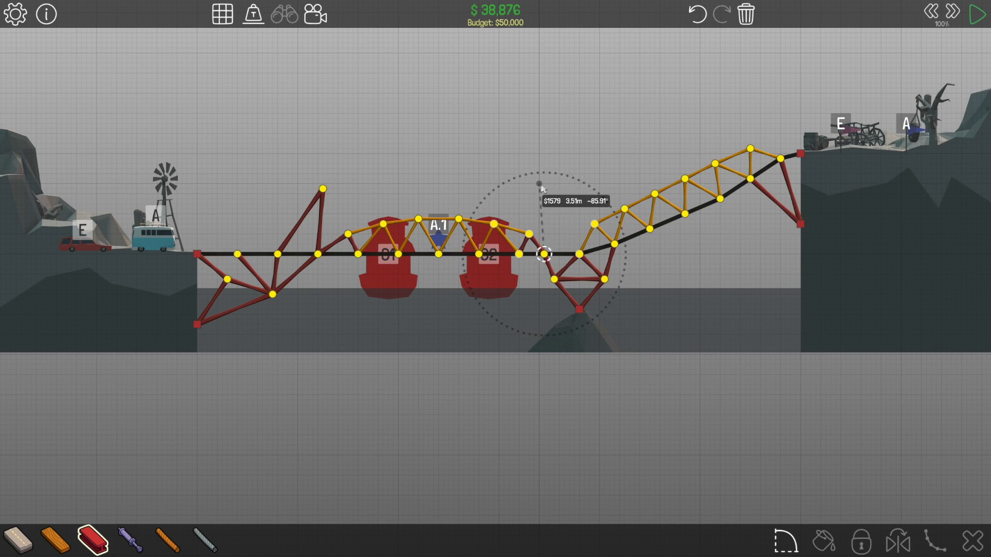
pyautogui.moveTo(540, 186); pyautogui.dragTo(579, 254)
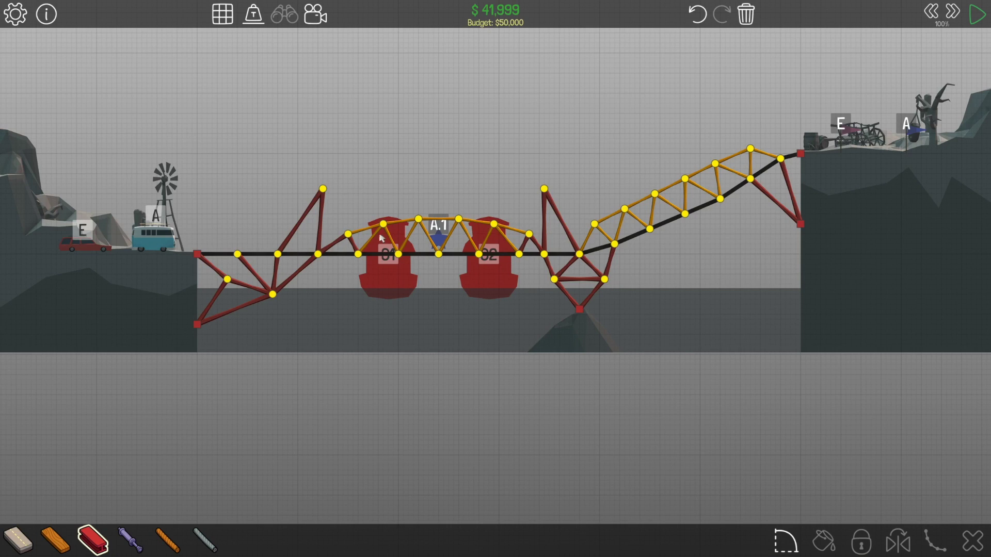
pyautogui.moveTo(323, 187); pyautogui.dragTo(317, 188)
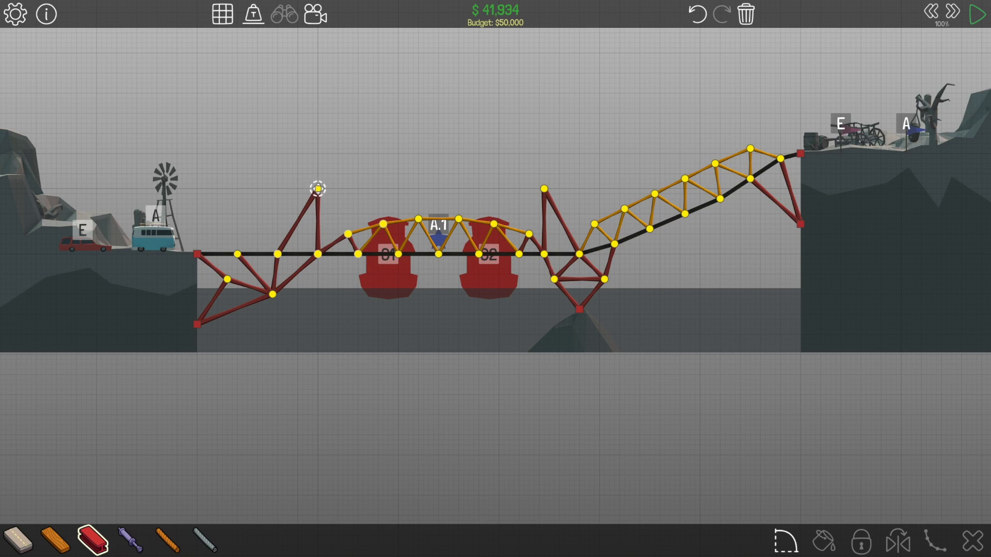
pyautogui.click(130, 540)
pyautogui.moveTo(348, 234); pyautogui.dragTo(318, 189)
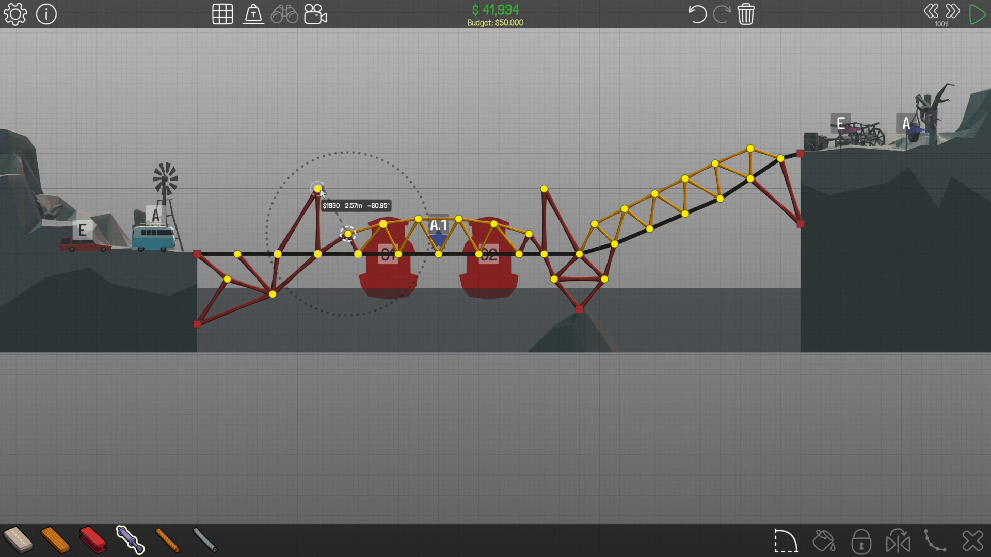
# - Connect the right truss end to the right tower with a piston and run a test
pyautogui.moveTo(529, 233); pyautogui.dragTo(544, 189)
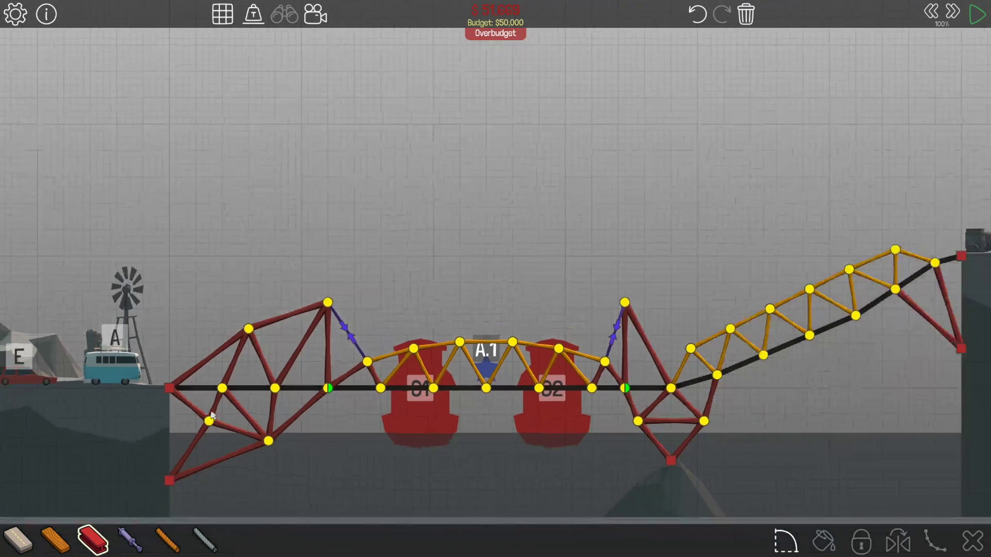
pyautogui.press('space')
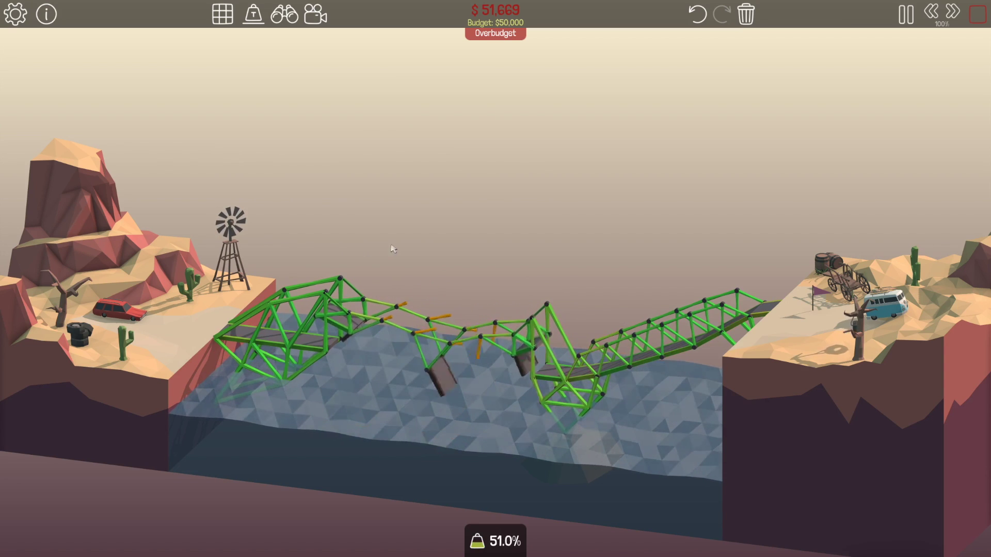
# - Rerun the failed test, return to building, and add a steel brace under the right ramp
pyautogui.press('space')
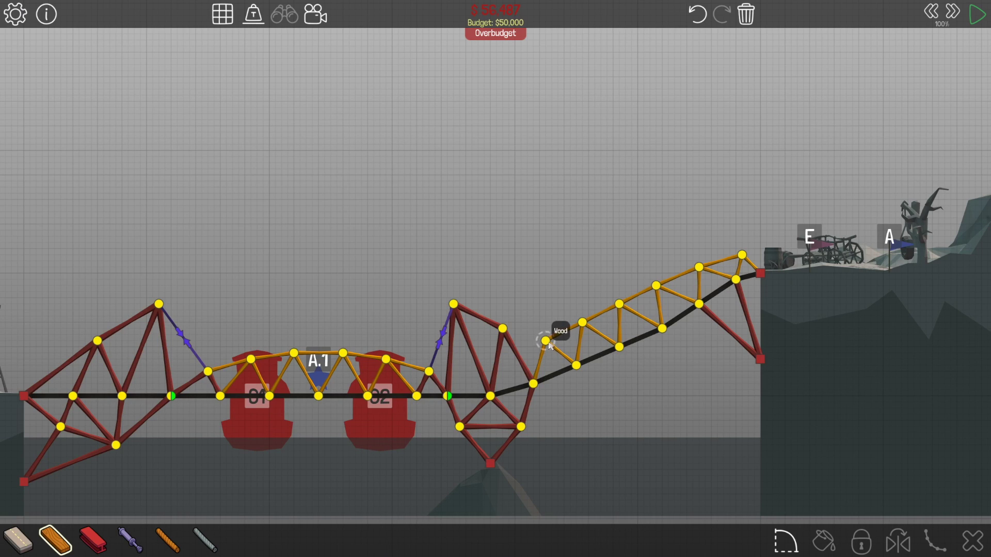
pyautogui.press('space')
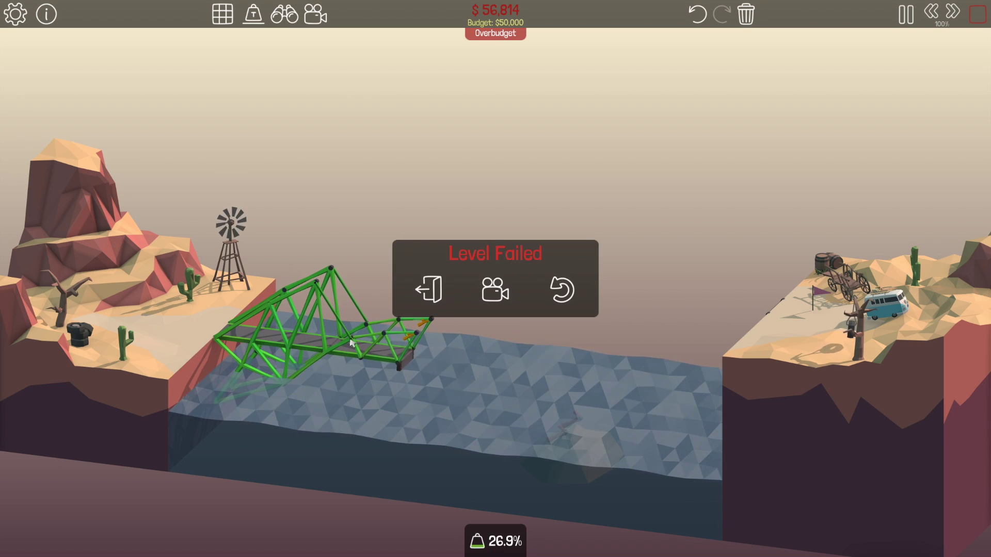
pyautogui.press('space')
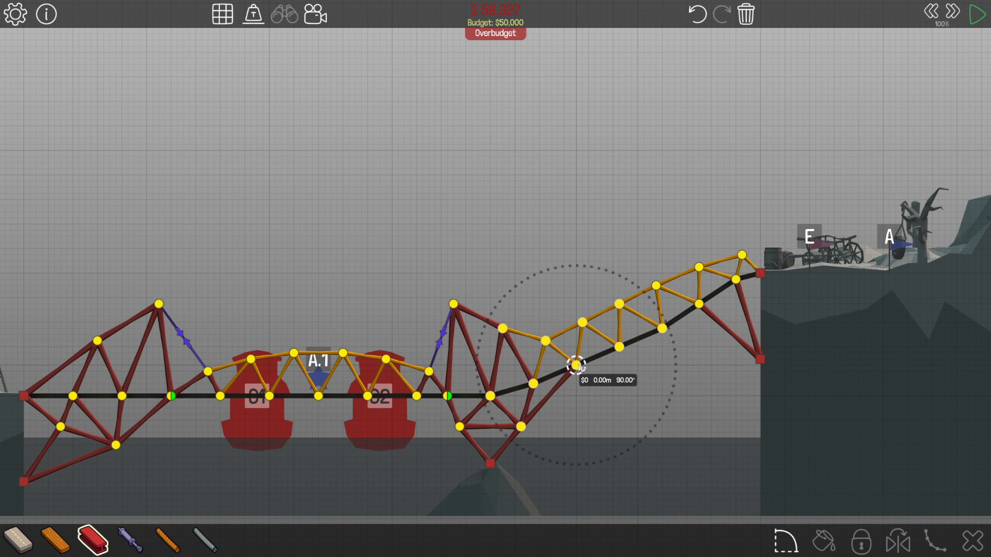
pyautogui.moveTo(521, 427); pyautogui.dragTo(577, 366)
# - Start a new test run and watch the vehicles cross to the right bank
pyautogui.press('space')
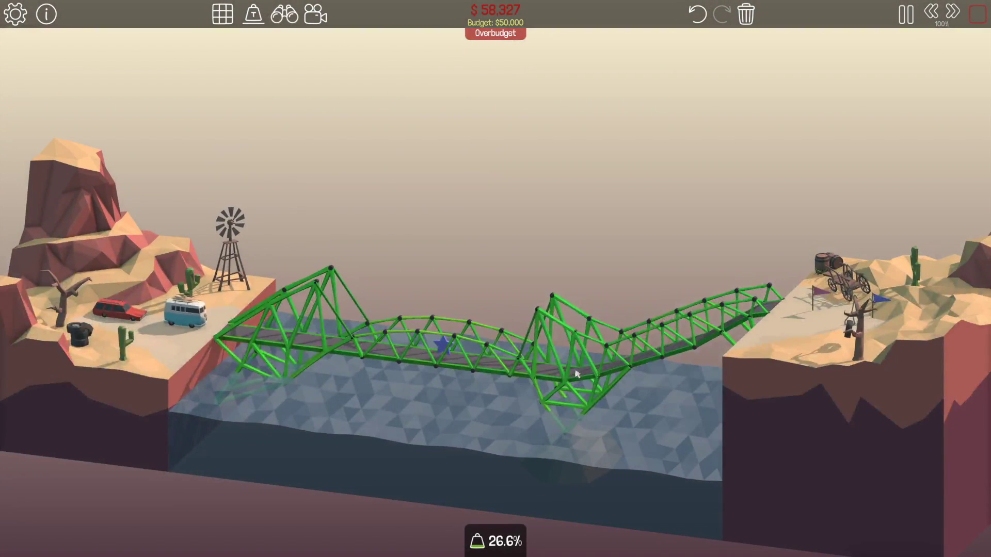